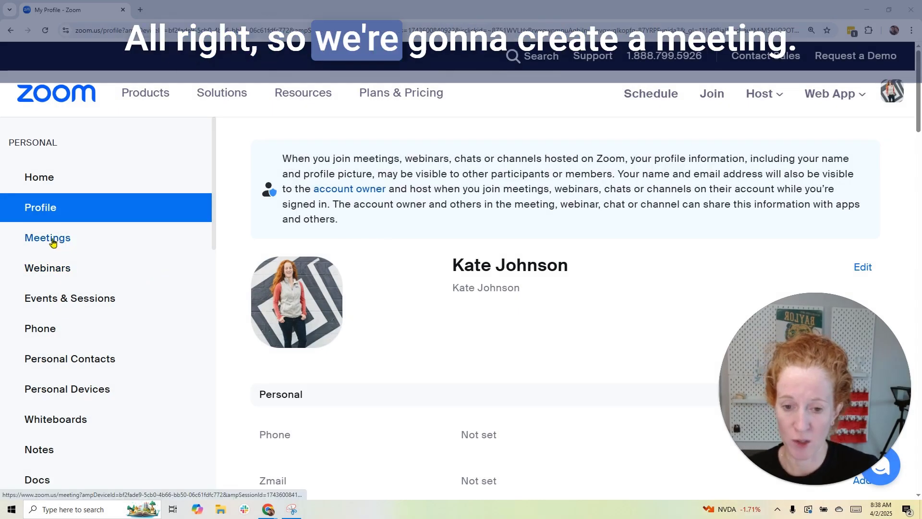
Go to the Meetings page from the left sidebar.
{"action": "left_click", "coordinate": [54, 242]}
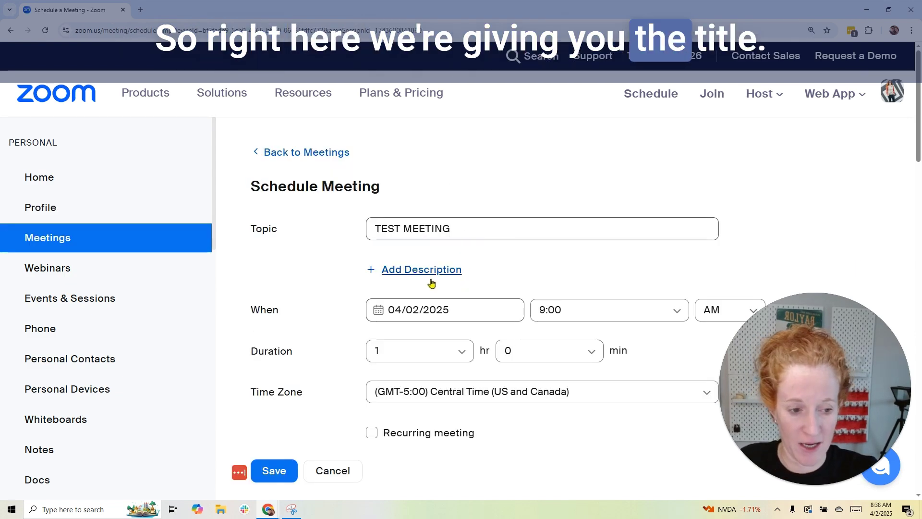
Add the description 'TEST DESCRIPTION CHECK THIS OUT' to the meeting.
{"action": "left_click", "coordinate": [432, 283]}
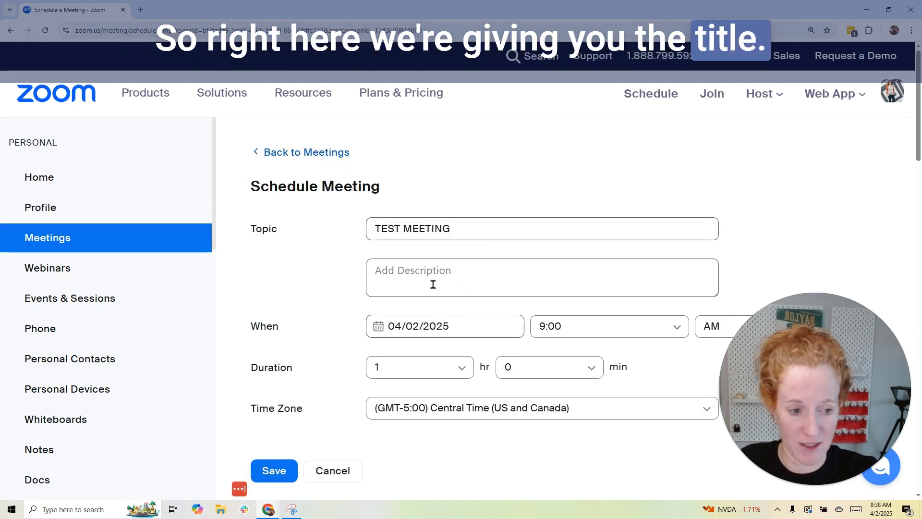
{"action": "left_click", "coordinate": [434, 273]}
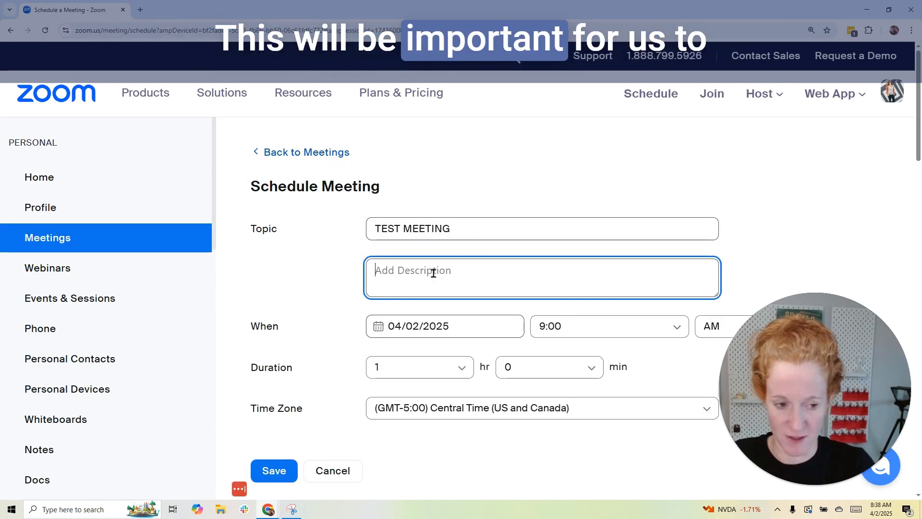
{"action": "type", "text": "TES"}
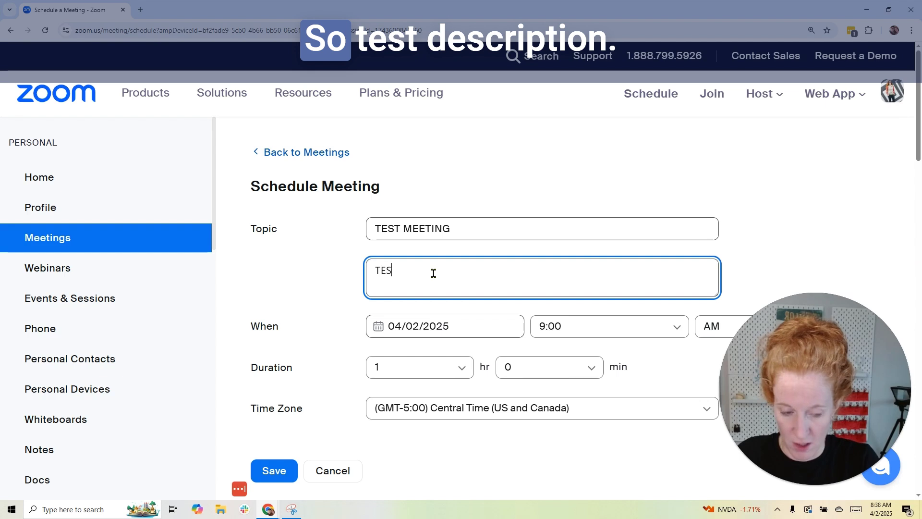
{"action": "type", "text": "T DESCRIP"}
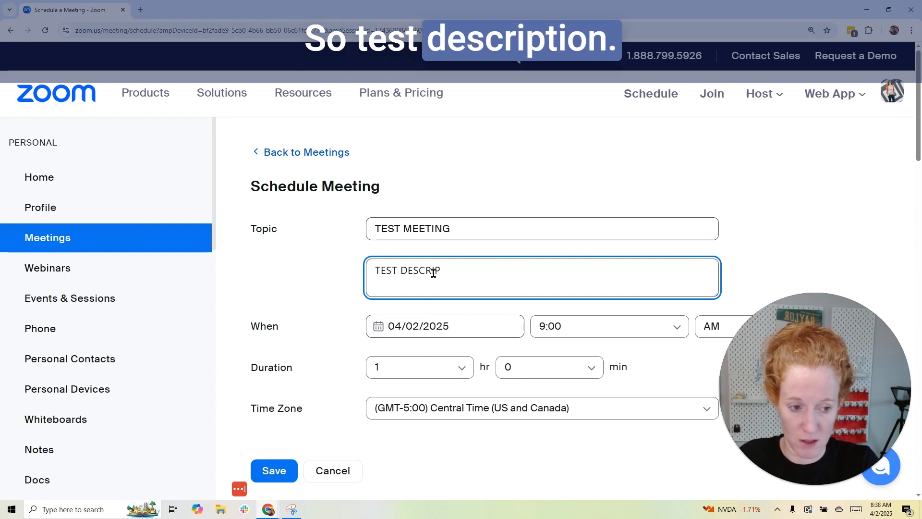
{"action": "type", "text": "ION CHECK THIS OUT"}
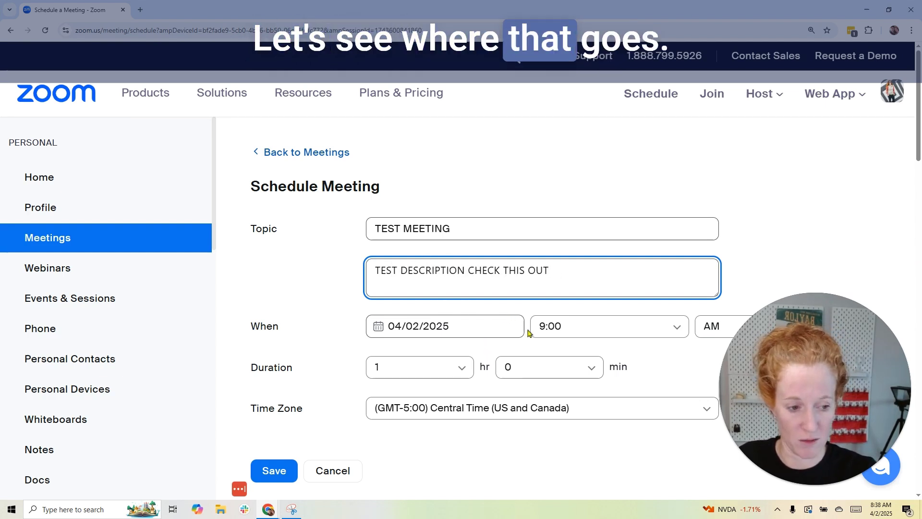
Set the meeting date to April 30, 2025 and make it recurring.
{"action": "left_click", "coordinate": [507, 327]}
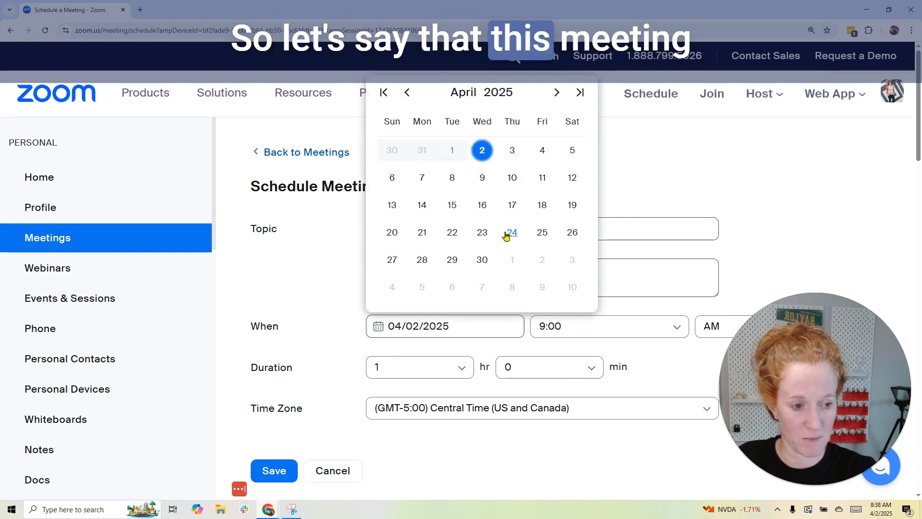
{"action": "left_click", "coordinate": [482, 260]}
{"action": "scroll", "coordinate": [521, 292], "scroll_direction": "down", "scroll_amount": 2}
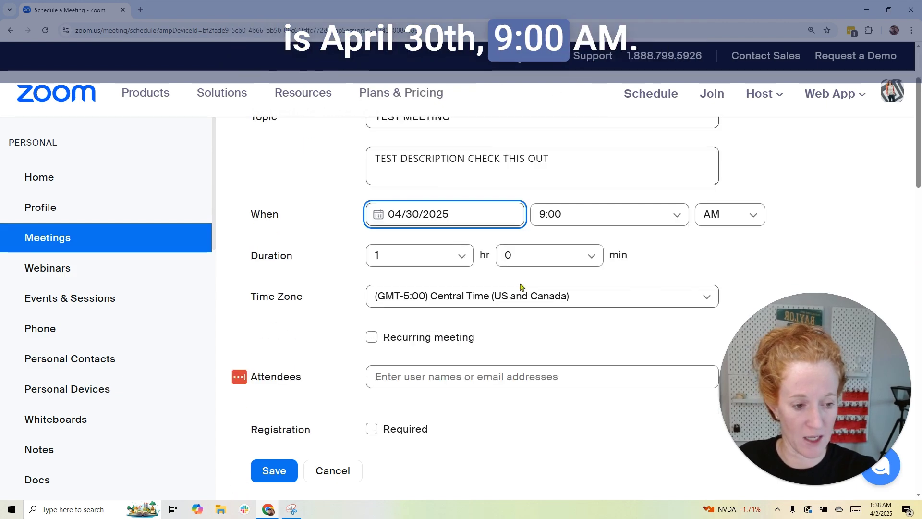
{"action": "left_click", "coordinate": [372, 338]}
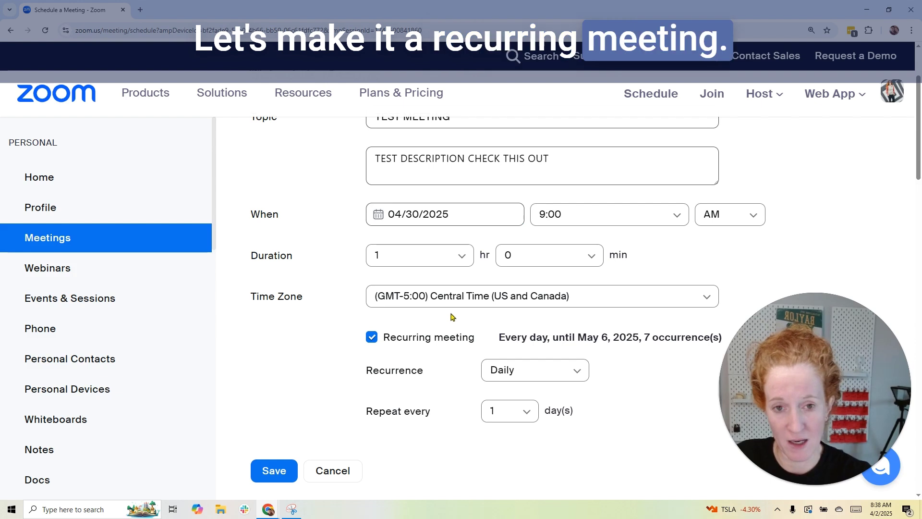
Set the recurrence to Monthly with no end date.
{"action": "scroll", "coordinate": [451, 318], "scroll_direction": "down", "scroll_amount": 2}
{"action": "left_click", "coordinate": [533, 258]}
{"action": "left_click", "coordinate": [506, 331]}
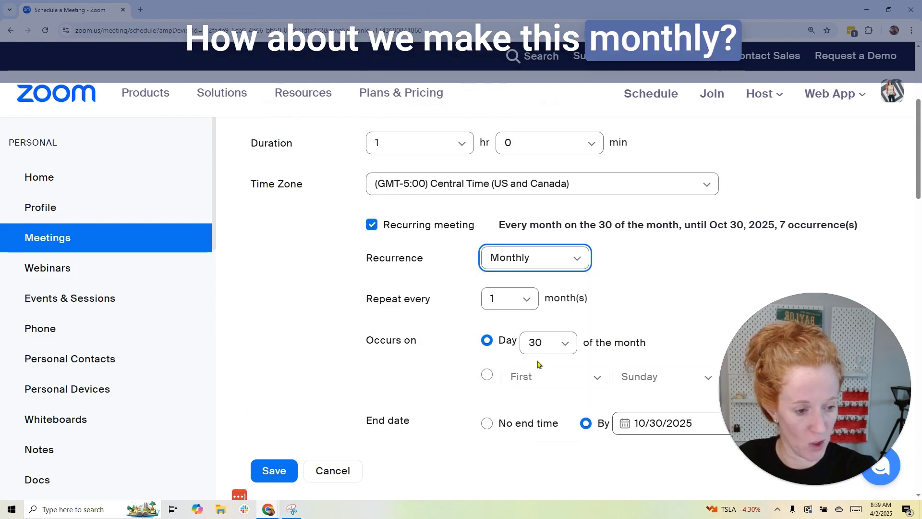
{"action": "left_click", "coordinate": [487, 423]}
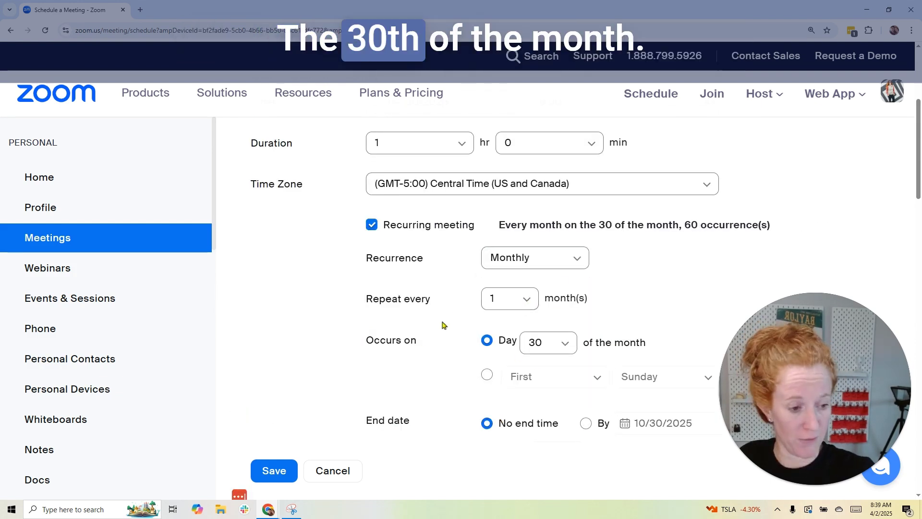
Require registration and turn off the meeting passcode.
{"action": "scroll", "coordinate": [443, 275], "scroll_direction": "down", "scroll_amount": 1}
{"action": "scroll", "coordinate": [443, 276], "scroll_direction": "down", "scroll_amount": 8}
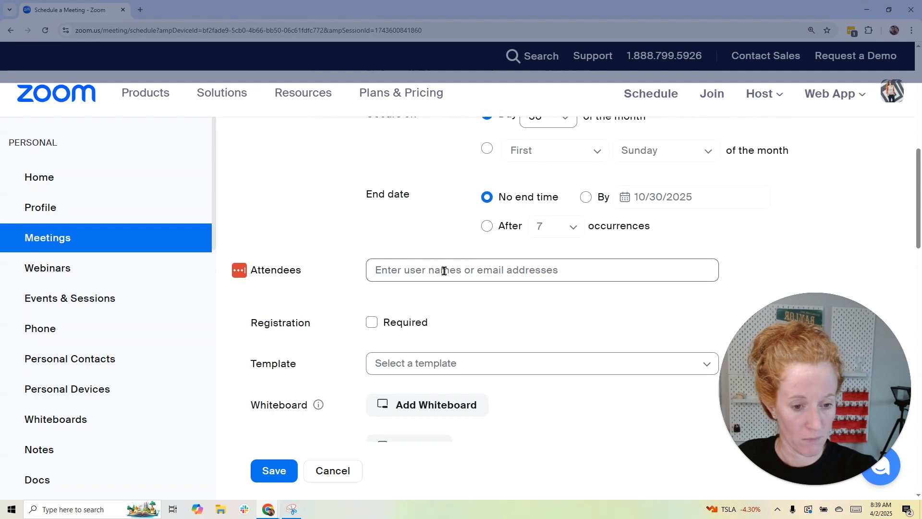
{"action": "scroll", "coordinate": [387, 201], "scroll_direction": "up", "scroll_amount": 2}
{"action": "left_click", "coordinate": [372, 213]}
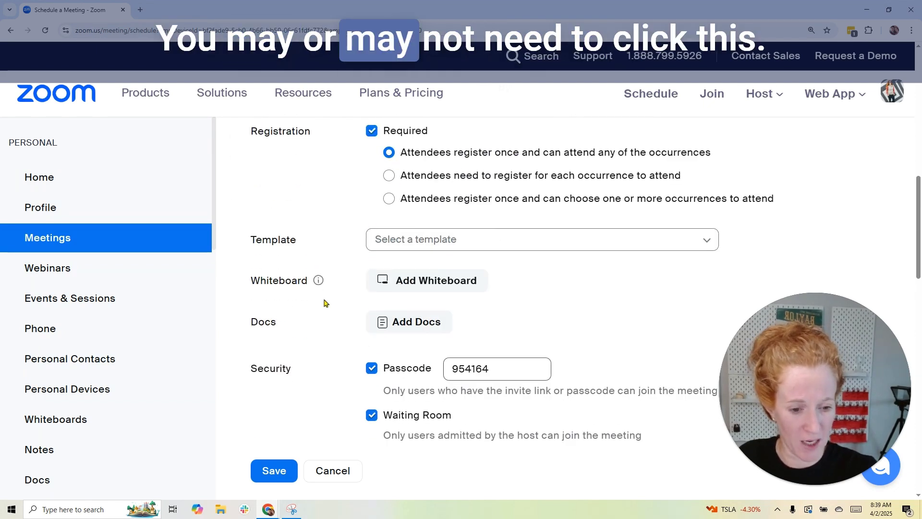
{"action": "scroll", "coordinate": [321, 336], "scroll_direction": "down", "scroll_amount": 2}
{"action": "left_click", "coordinate": [373, 259]}
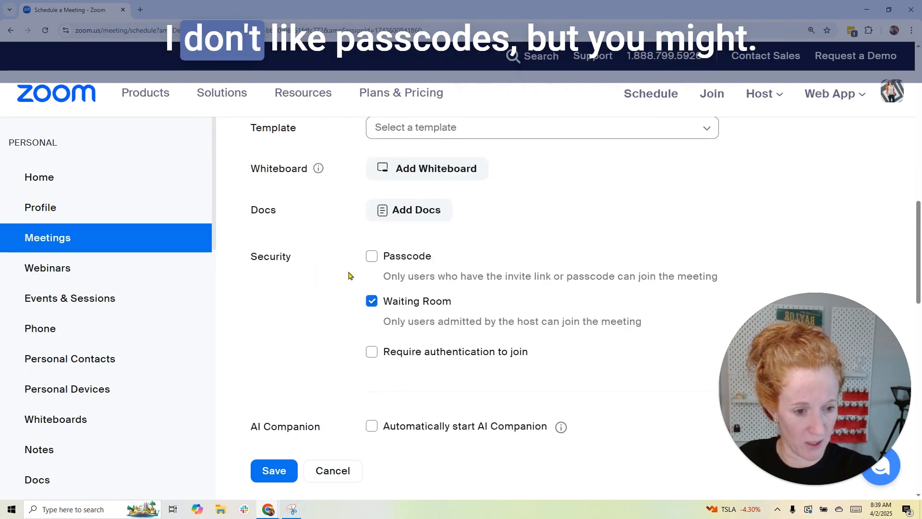
{"action": "scroll", "coordinate": [333, 329], "scroll_direction": "down", "scroll_amount": 4}
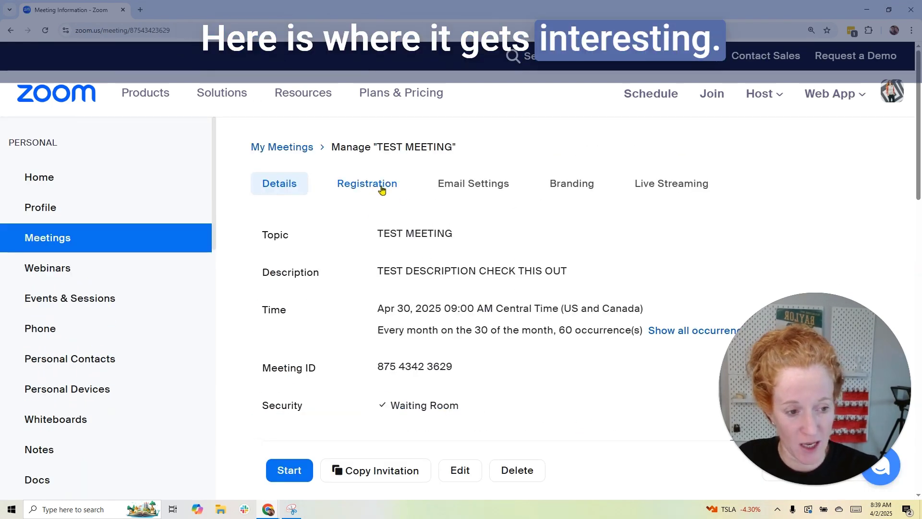
Edit the saved meeting's Registration Options and show the Questions list.
{"action": "left_click", "coordinate": [366, 189]}
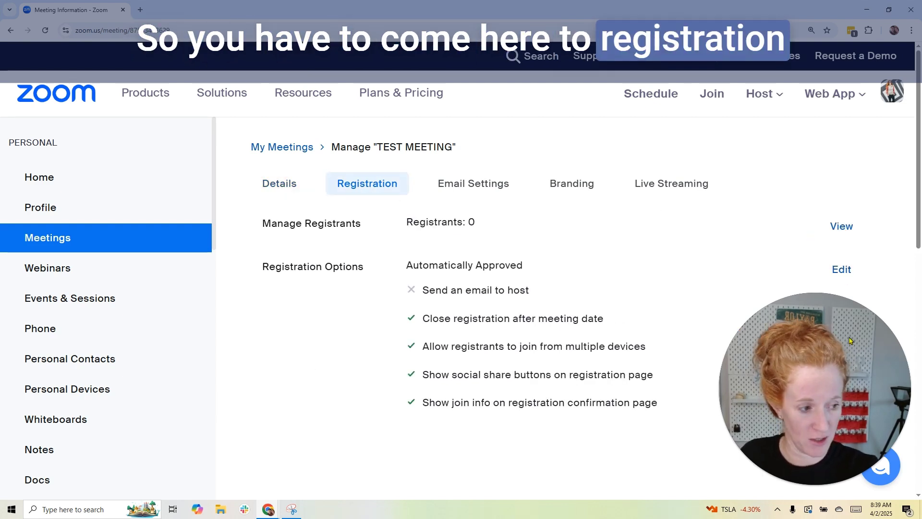
{"action": "left_click_drag", "start_coordinate": [845, 355], "coordinate": [830, 344]}
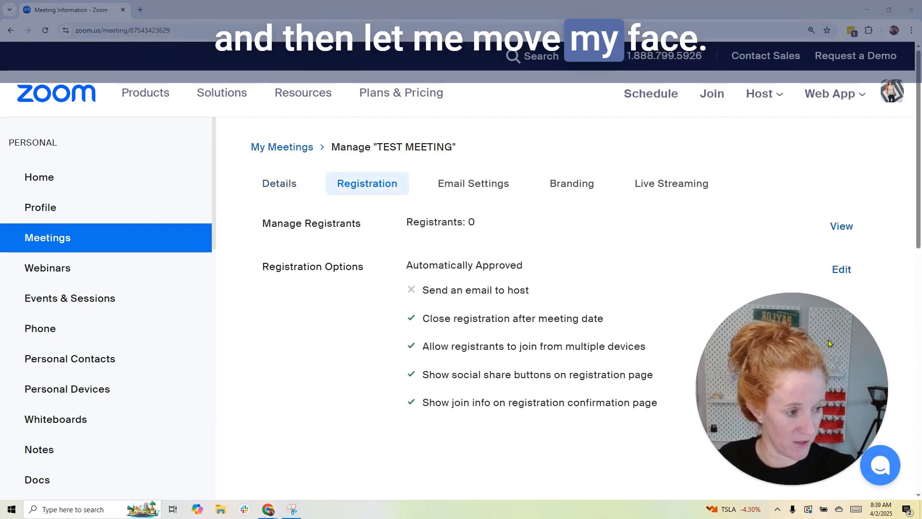
{"action": "left_click", "coordinate": [844, 270]}
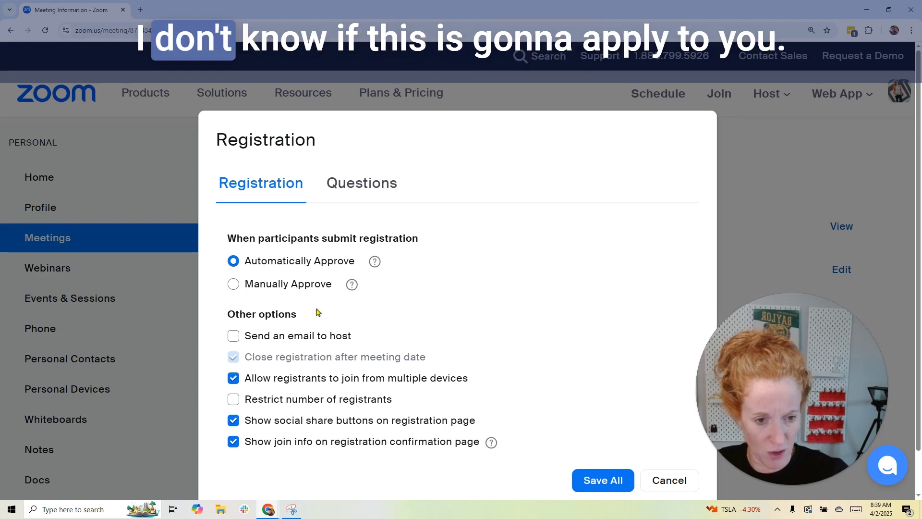
{"action": "left_click", "coordinate": [363, 184]}
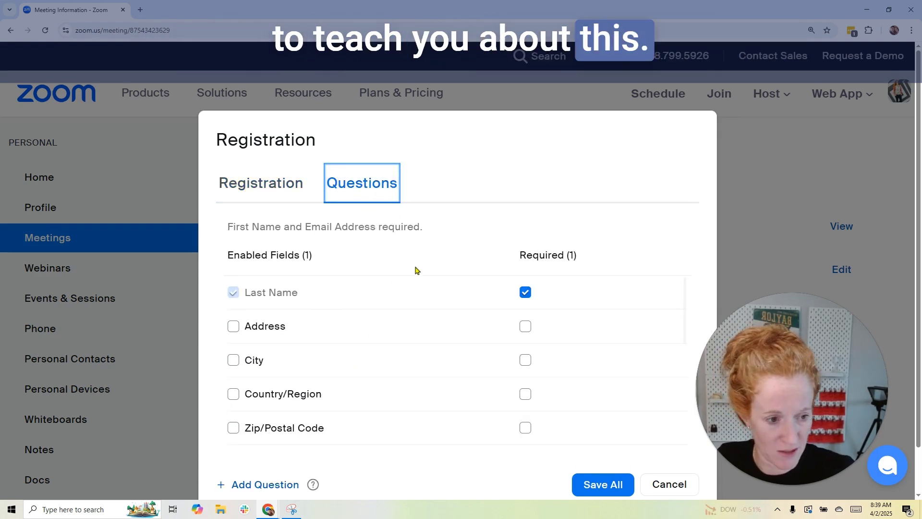
Add Organization and Country/Region to the registration form, making Country/Region required.
{"action": "scroll", "coordinate": [423, 251], "scroll_direction": "down", "scroll_amount": 1}
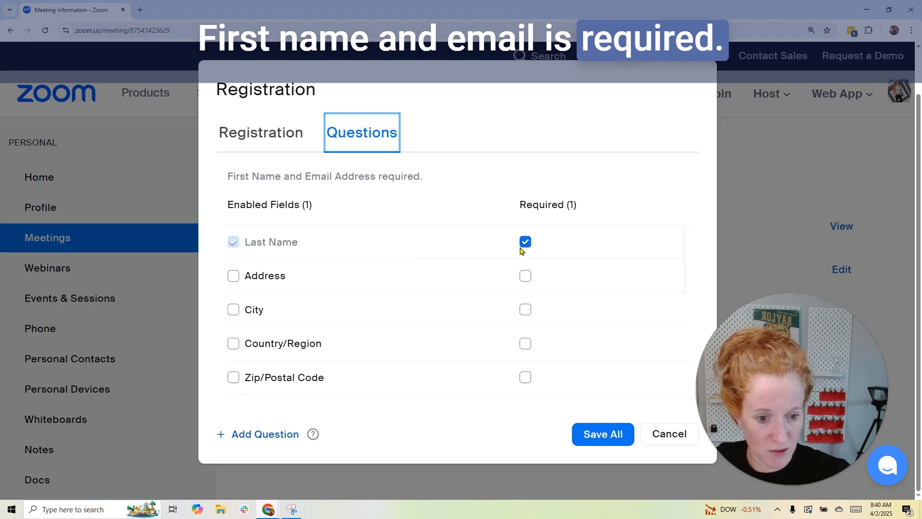
{"action": "left_click", "coordinate": [526, 344]}
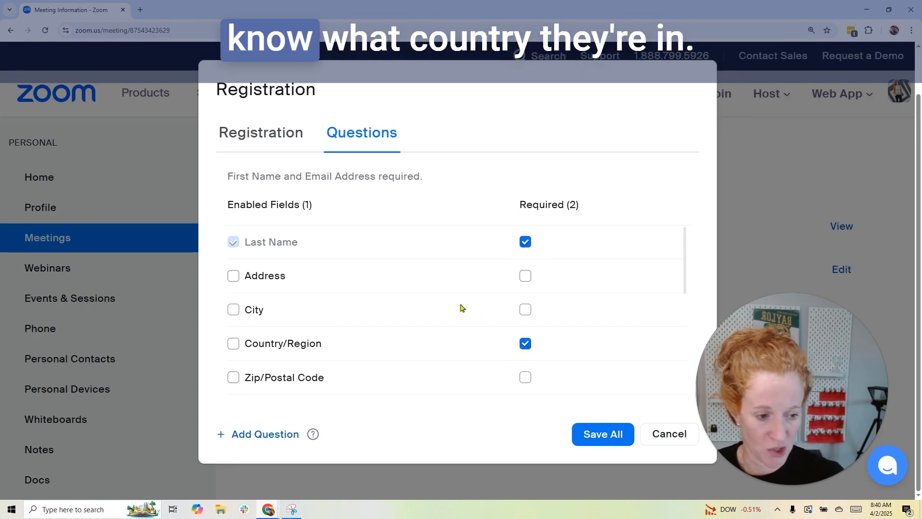
{"action": "scroll", "coordinate": [460, 305], "scroll_direction": "down", "scroll_amount": 3}
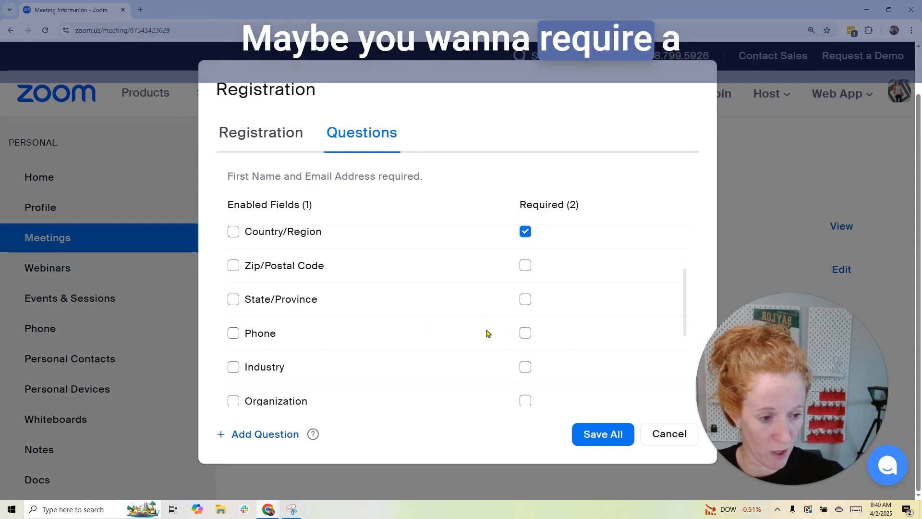
{"action": "scroll", "coordinate": [469, 327], "scroll_direction": "down", "scroll_amount": 2}
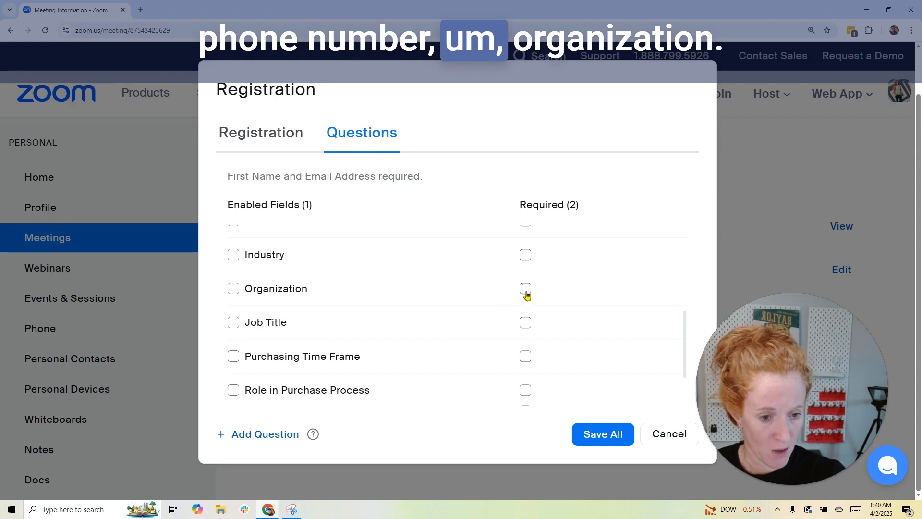
{"action": "left_click", "coordinate": [232, 291]}
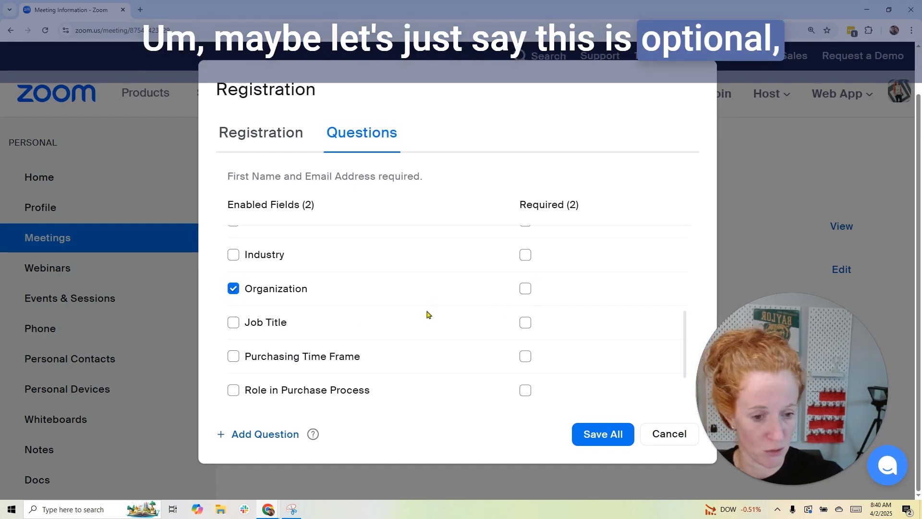
{"action": "scroll", "coordinate": [427, 310], "scroll_direction": "up", "scroll_amount": 5}
{"action": "left_click", "coordinate": [234, 344]}
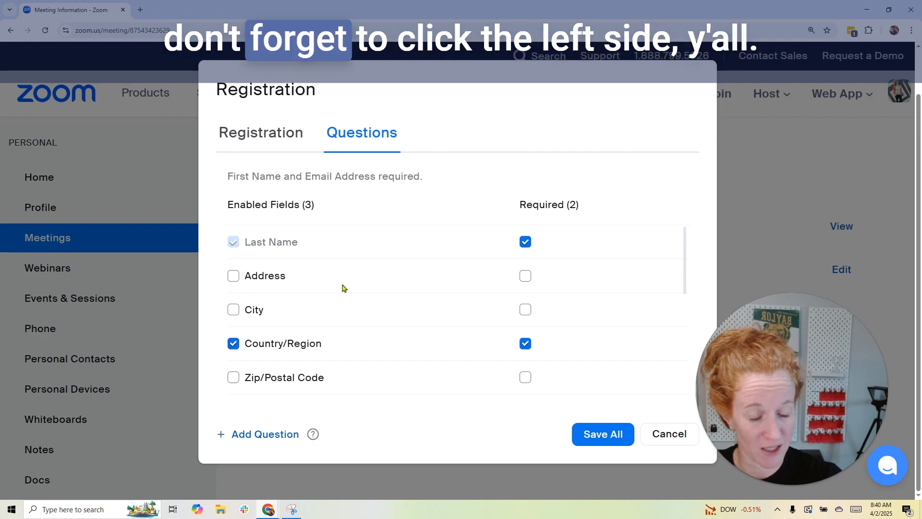
Enable Number of Employees and Questions & Comments as required registration fields.
{"action": "scroll", "coordinate": [410, 304], "scroll_direction": "down", "scroll_amount": 5}
{"action": "scroll", "coordinate": [409, 305], "scroll_direction": "down", "scroll_amount": 2}
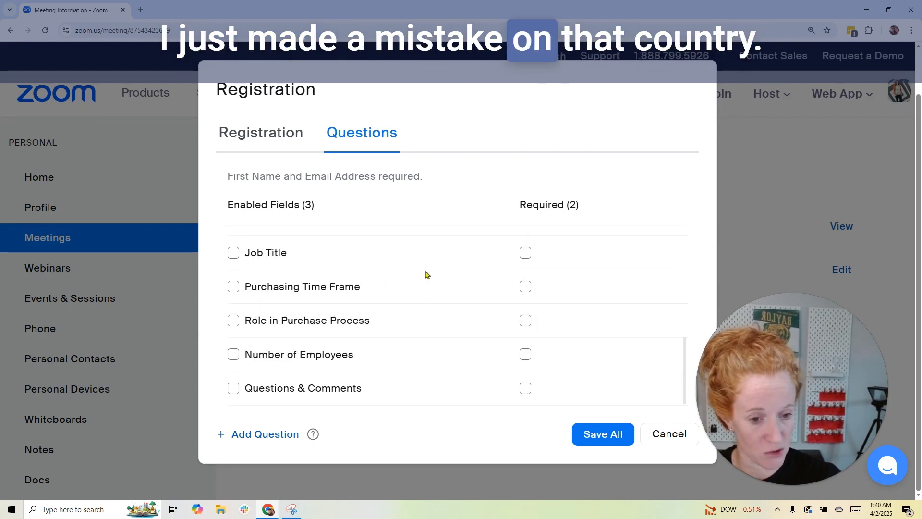
{"action": "left_click", "coordinate": [233, 357]}
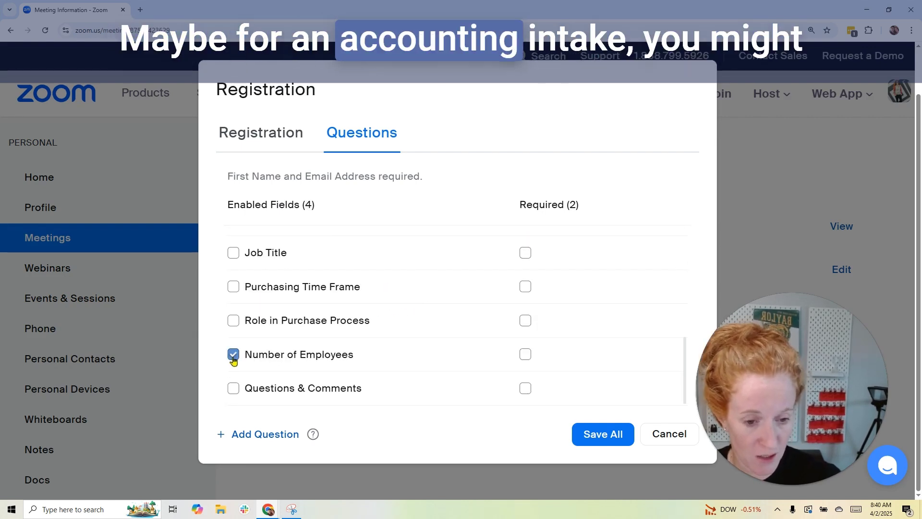
{"action": "left_click", "coordinate": [525, 354]}
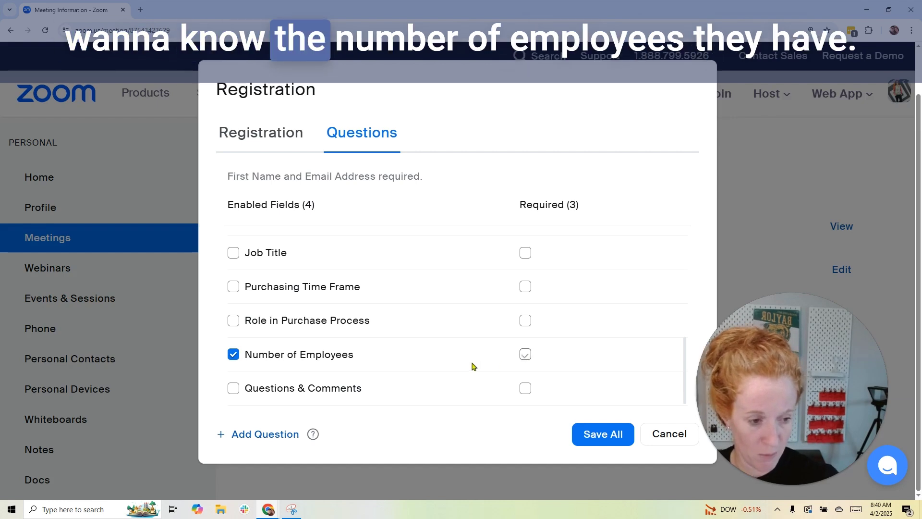
{"action": "left_click", "coordinate": [234, 390]}
{"action": "left_click", "coordinate": [525, 389]}
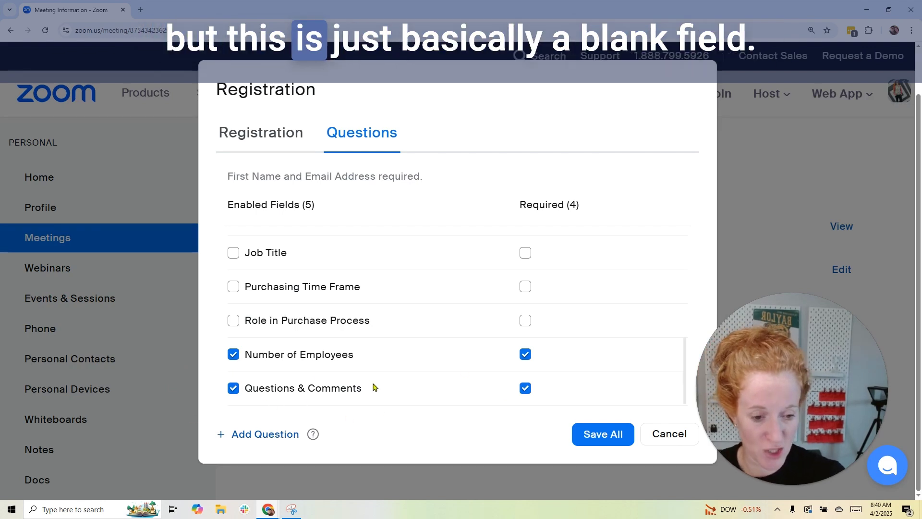
Add and save a short-text custom question #1.
{"action": "left_click", "coordinate": [278, 435]}
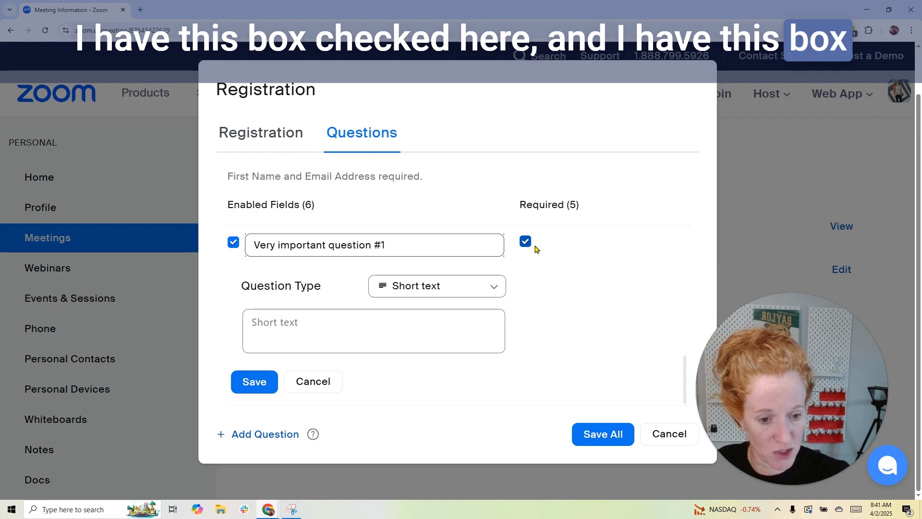
{"action": "left_click", "coordinate": [494, 287]}
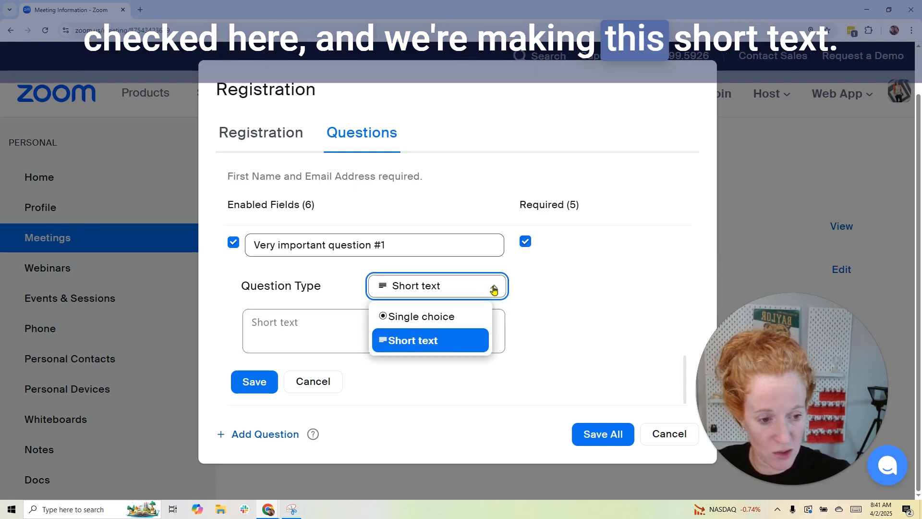
{"action": "left_click", "coordinate": [494, 289]}
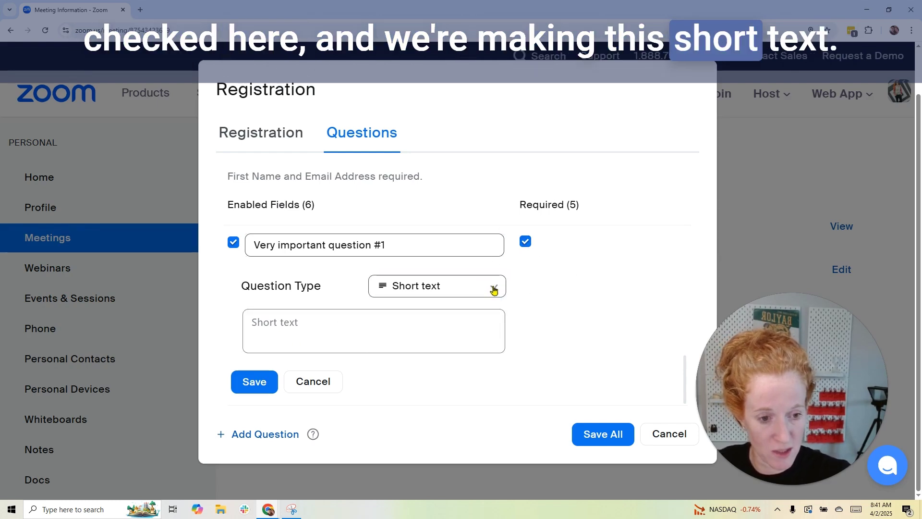
{"action": "left_click", "coordinate": [254, 383]}
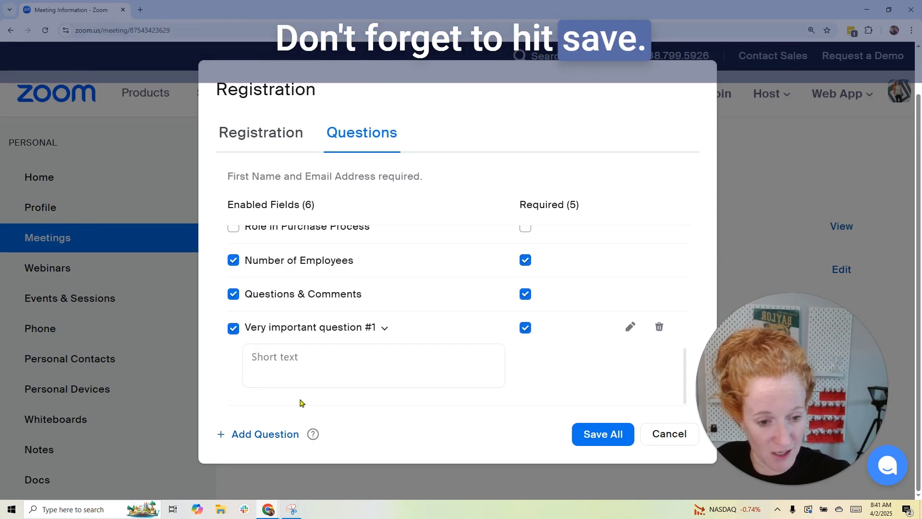
Add the single-choice poll 'Very important poll #2?' with a third answer option.
{"action": "left_click", "coordinate": [257, 435]}
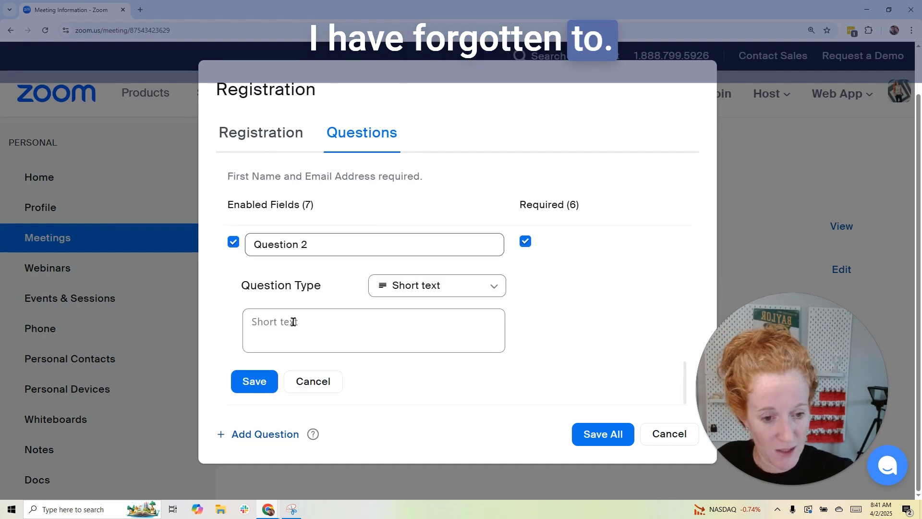
{"action": "triple_click", "coordinate": [338, 242]}
{"action": "type", "text": "Very important poll #2"}
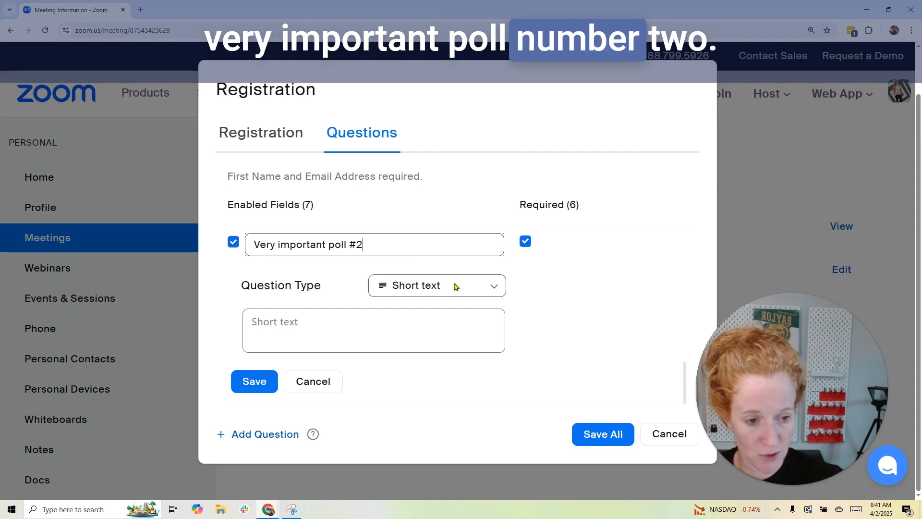
{"action": "type", "text": "?"}
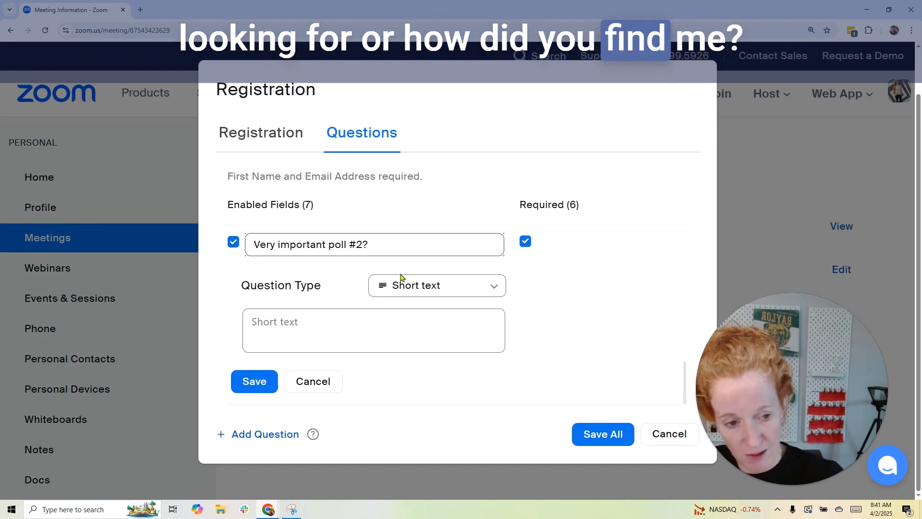
{"action": "left_click", "coordinate": [429, 286]}
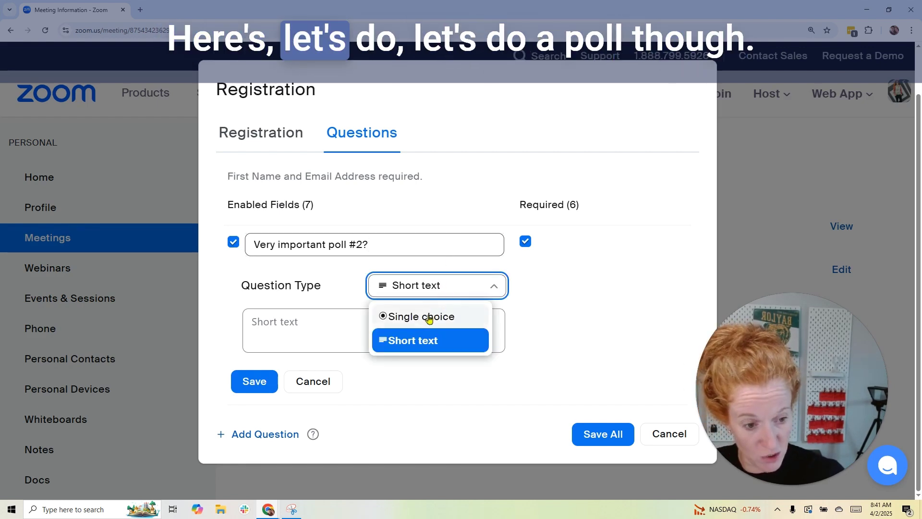
{"action": "left_click", "coordinate": [429, 317]}
{"action": "left_click", "coordinate": [379, 320]}
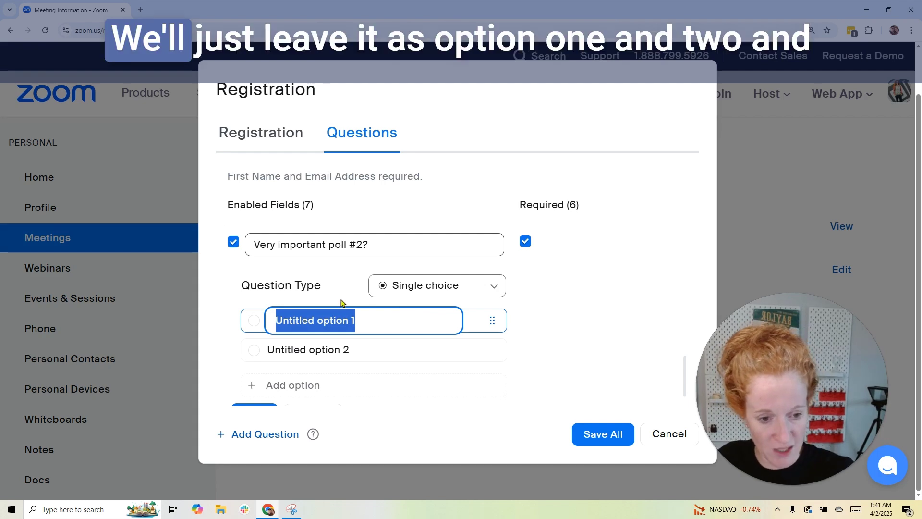
{"action": "scroll", "coordinate": [354, 282], "scroll_direction": "down", "scroll_amount": 1}
{"action": "left_click", "coordinate": [307, 353]}
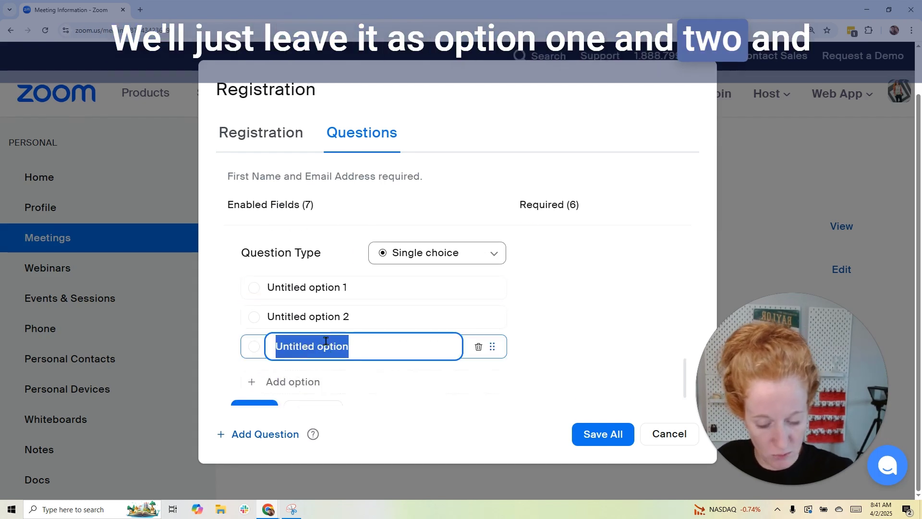
{"action": "type", "text": "Created a 3r"}
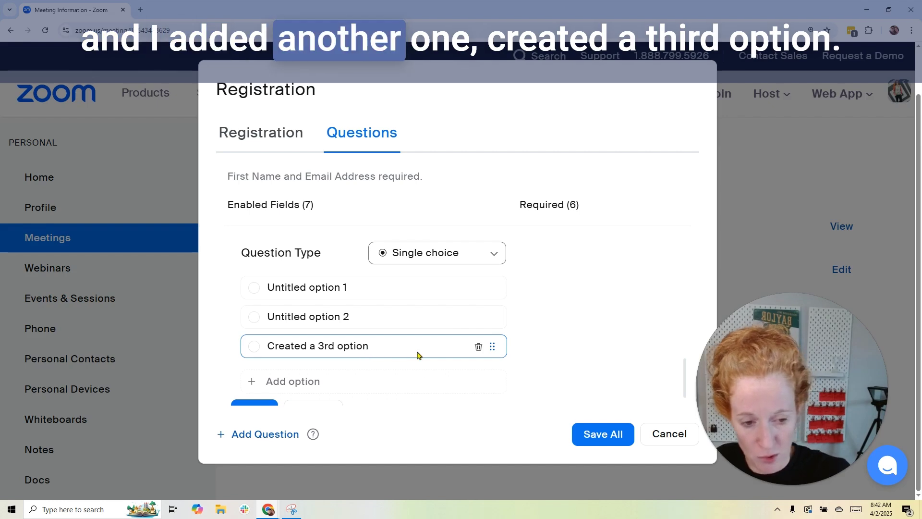
{"action": "left_click", "coordinate": [355, 290]}
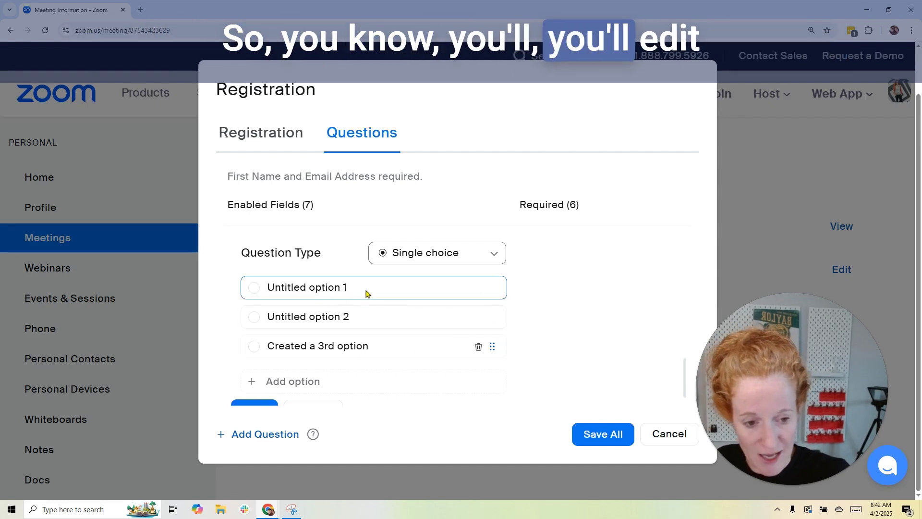
{"action": "scroll", "coordinate": [388, 310], "scroll_direction": "down", "scroll_amount": 1}
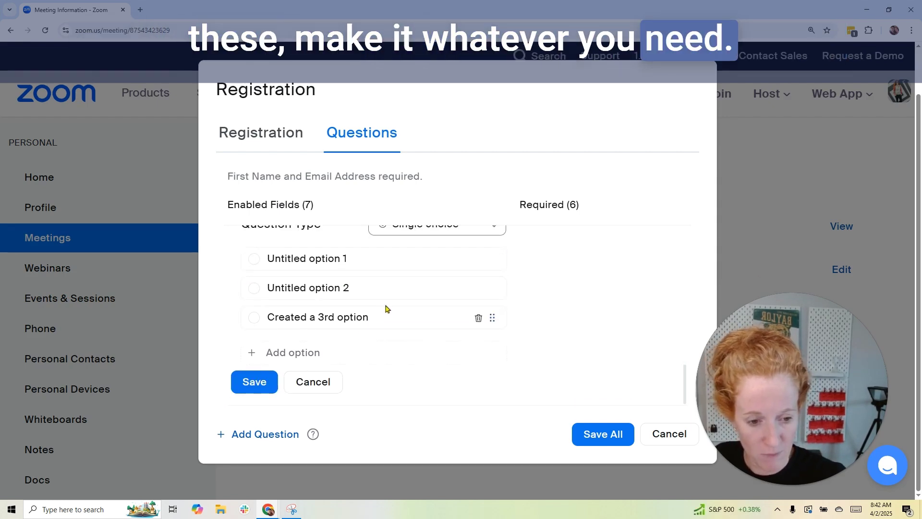
{"action": "left_click", "coordinate": [256, 382]}
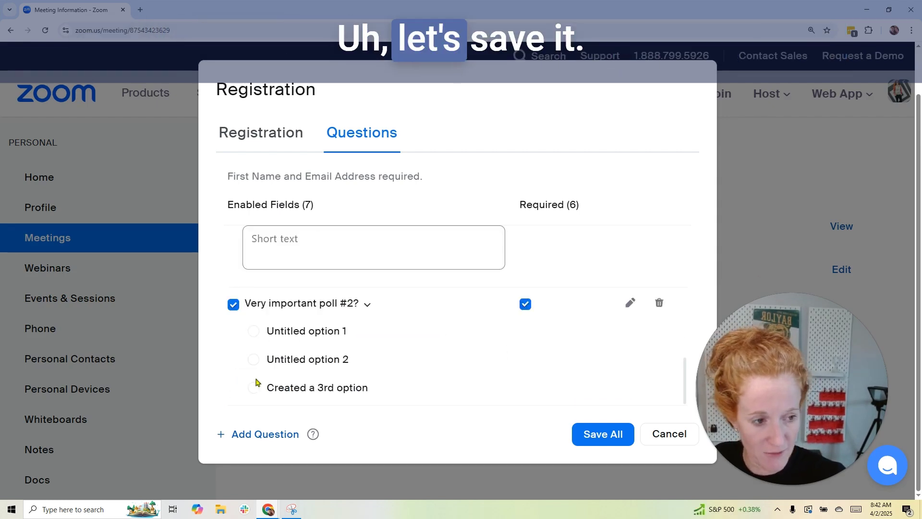
Add a third short-text question about other important information, then save all questions.
{"action": "left_click", "coordinate": [274, 440]}
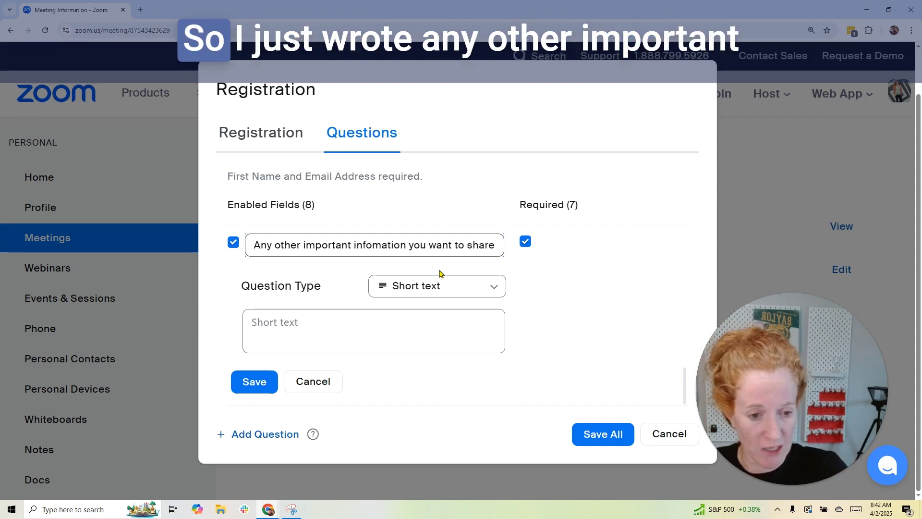
{"action": "key", "text": "End"}
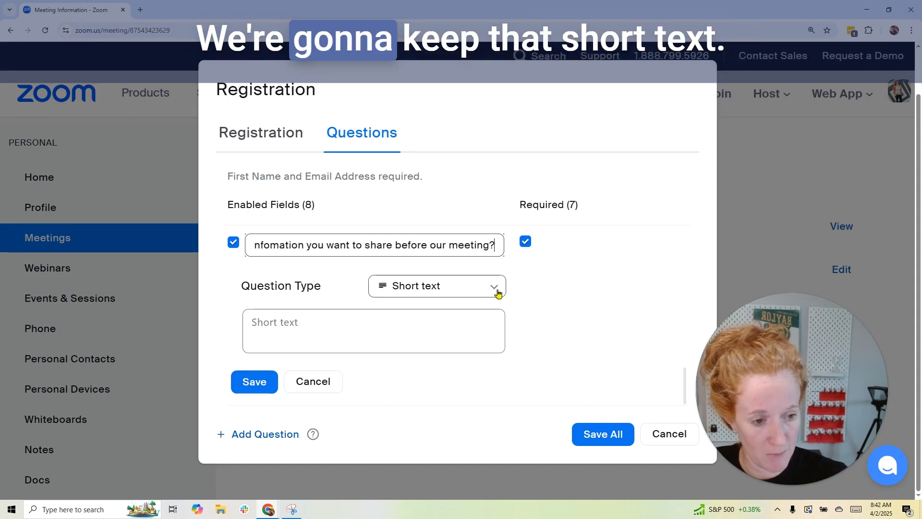
{"action": "left_click", "coordinate": [254, 381]}
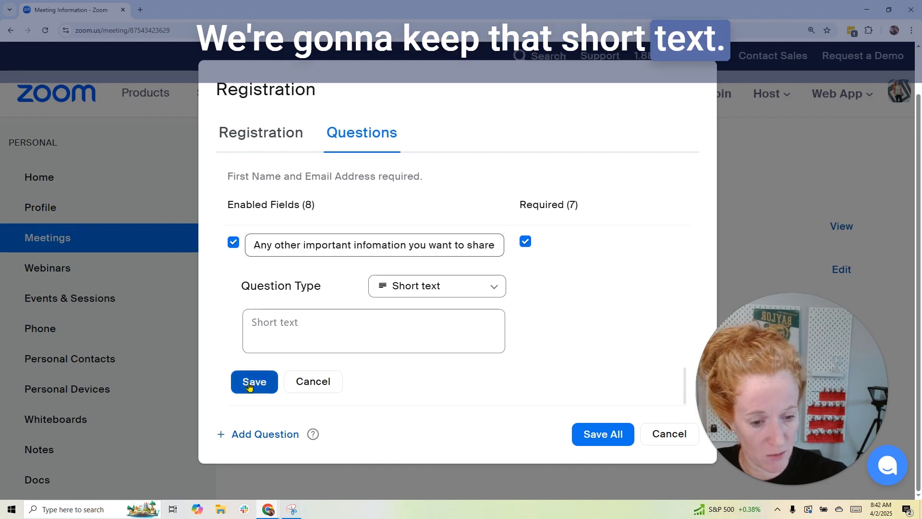
{"action": "left_click", "coordinate": [606, 435]}
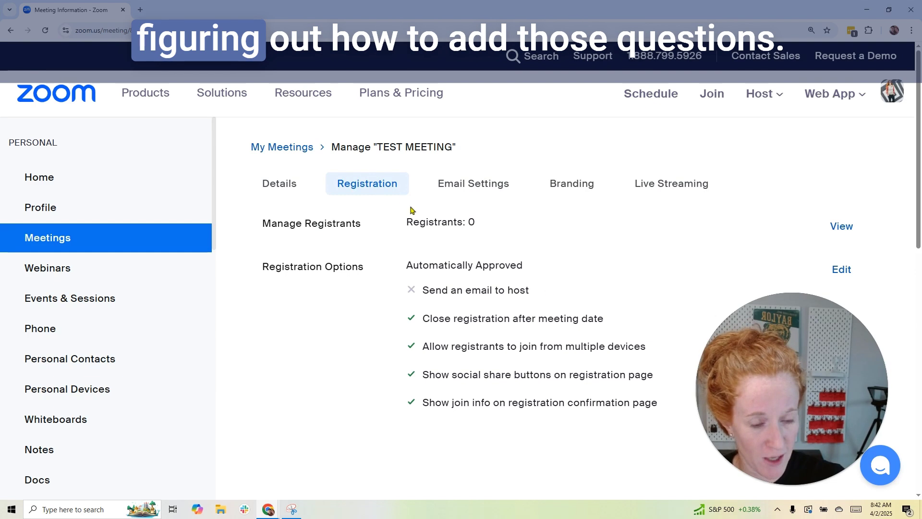
Copy the Registration Link from the Details tab and load it in a new browser tab.
{"action": "left_click", "coordinate": [286, 188]}
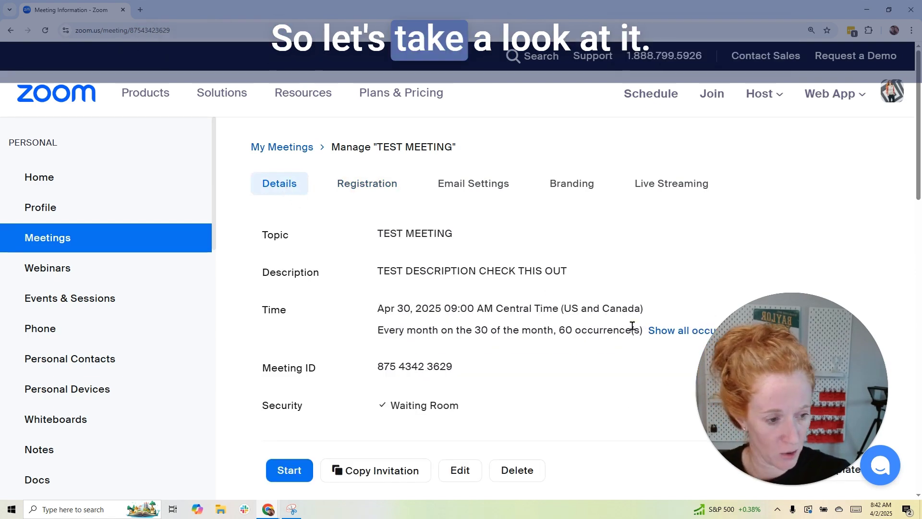
{"action": "scroll", "coordinate": [559, 370], "scroll_direction": "down", "scroll_amount": 5}
{"action": "left_click", "coordinate": [736, 221]}
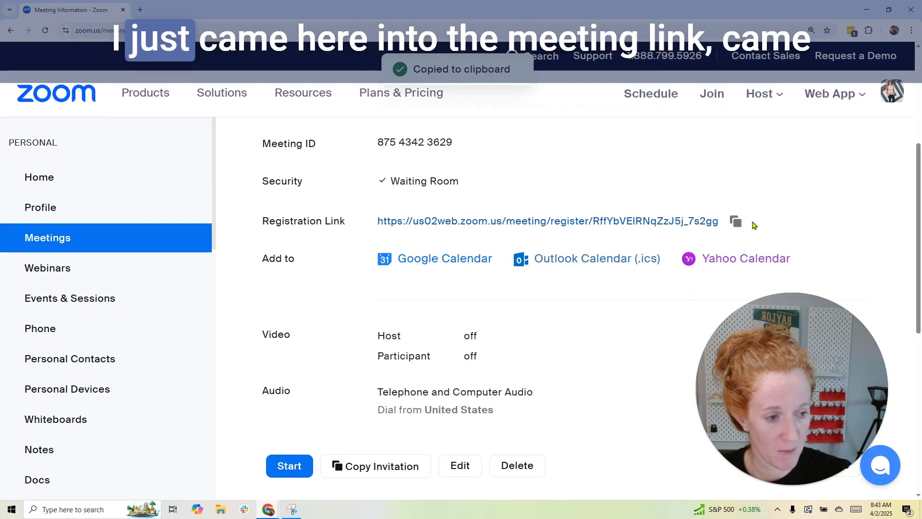
{"action": "scroll", "coordinate": [309, 185], "scroll_direction": "up", "scroll_amount": 5}
{"action": "scroll", "coordinate": [333, 212], "scroll_direction": "down", "scroll_amount": 2}
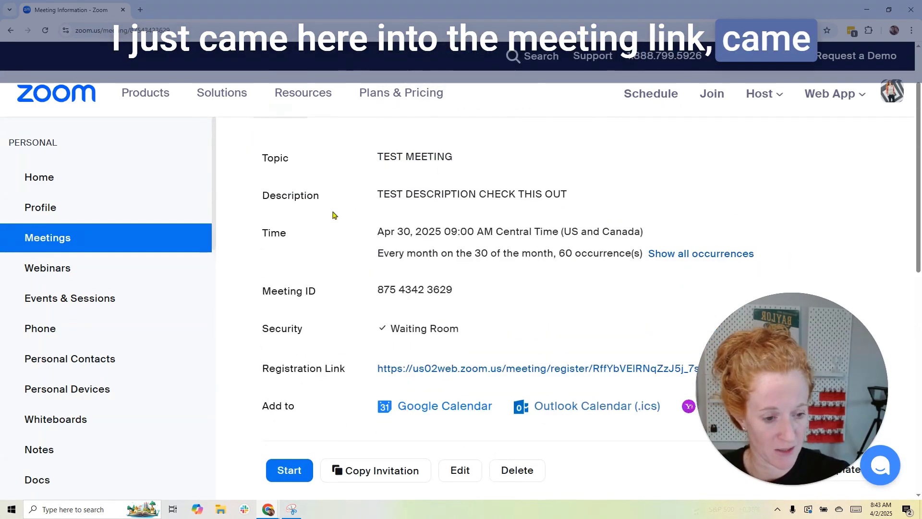
{"action": "left_click", "coordinate": [141, 10]}
{"action": "key", "text": "ctrl+v"}
{"action": "key", "text": "Return"}
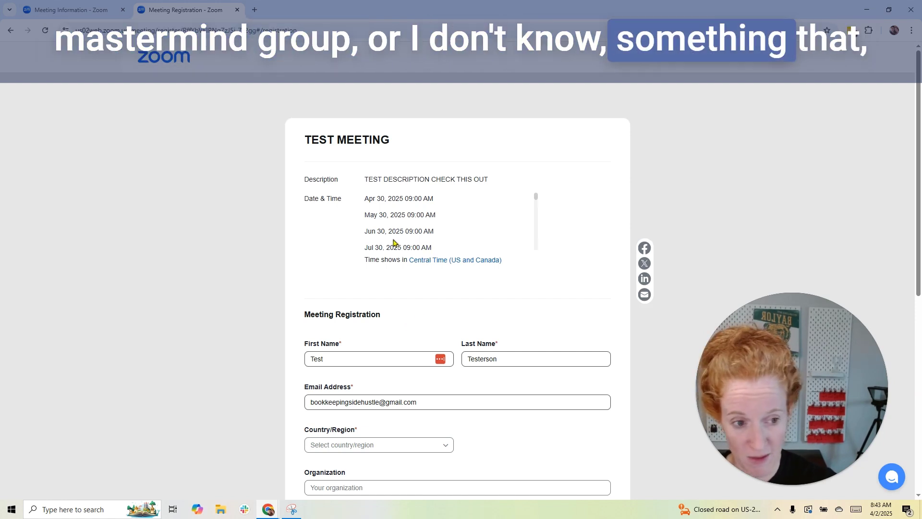
{"action": "scroll", "coordinate": [419, 333], "scroll_direction": "down", "scroll_amount": 3}
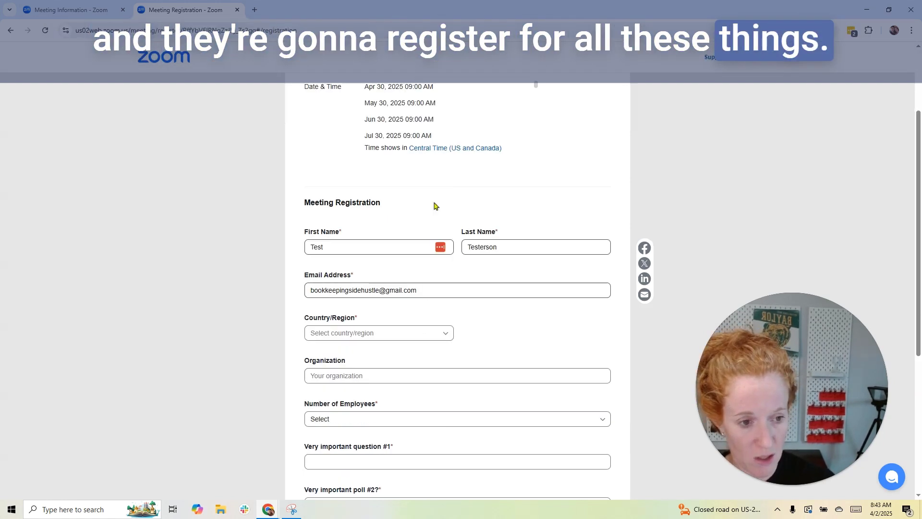
{"action": "scroll", "coordinate": [434, 203], "scroll_direction": "up", "scroll_amount": 3}
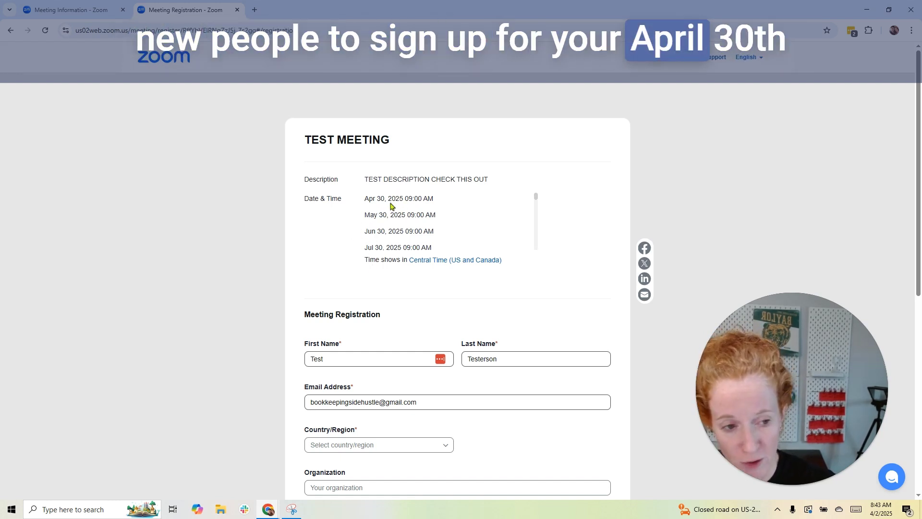
{"action": "scroll", "coordinate": [415, 318], "scroll_direction": "down", "scroll_amount": 5}
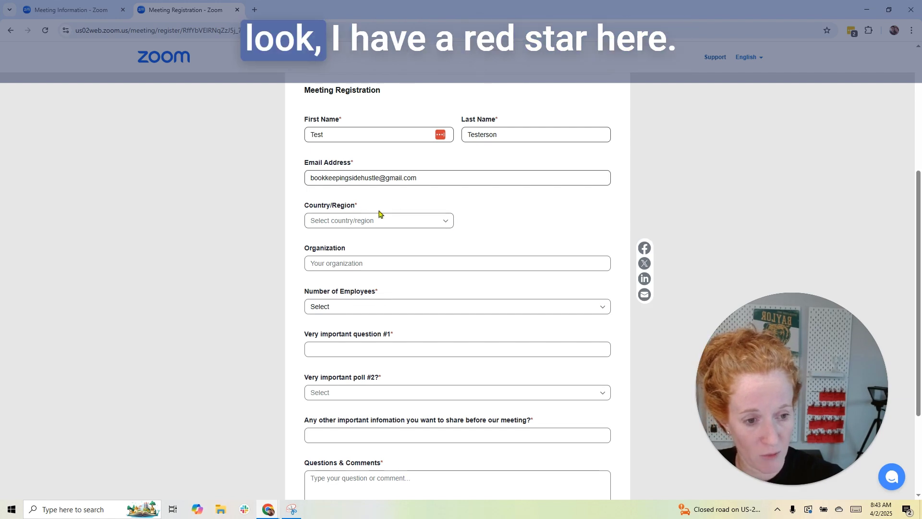
{"action": "left_click", "coordinate": [446, 221]}
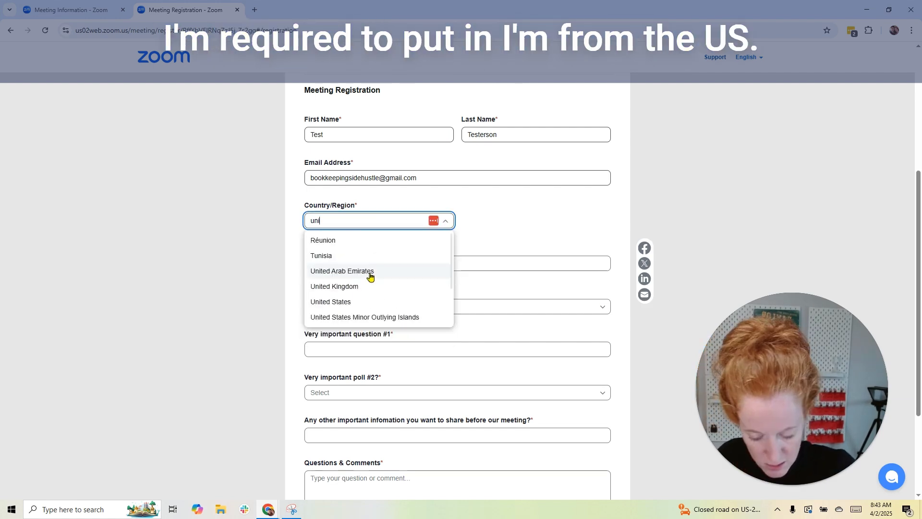
Choose United States, enter organization TEST ORG, and pick 1-20 employees.
{"action": "type", "text": "uni"}
{"action": "left_click", "coordinate": [336, 301]}
{"action": "left_click", "coordinate": [360, 264]}
{"action": "type", "text": "TEST ORG"}
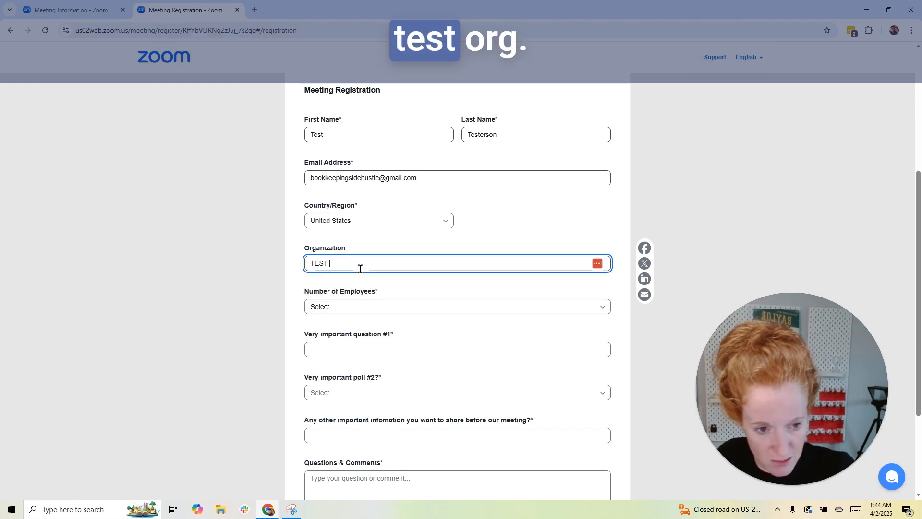
{"action": "left_click", "coordinate": [368, 309]}
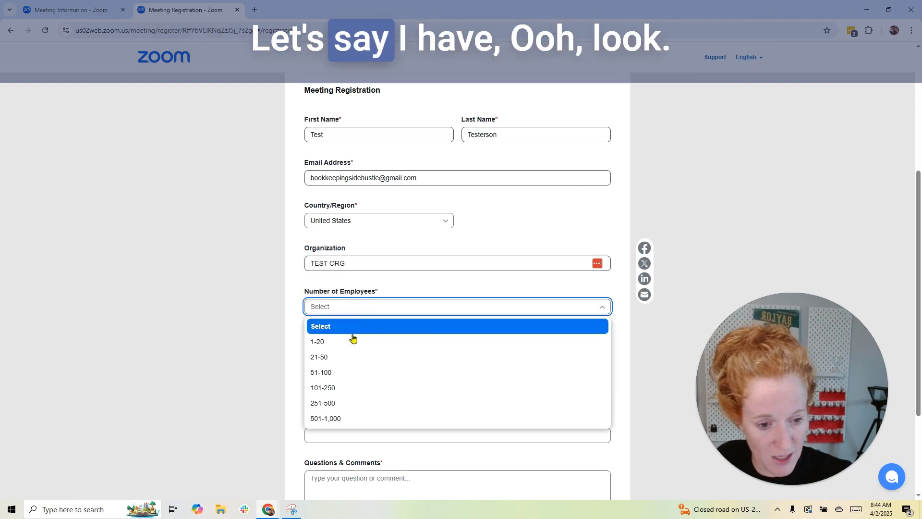
{"action": "left_click", "coordinate": [326, 343]}
Answer the custom questions with asdf, choose Untitled option 1 in the poll, and register.
{"action": "left_click", "coordinate": [343, 351]}
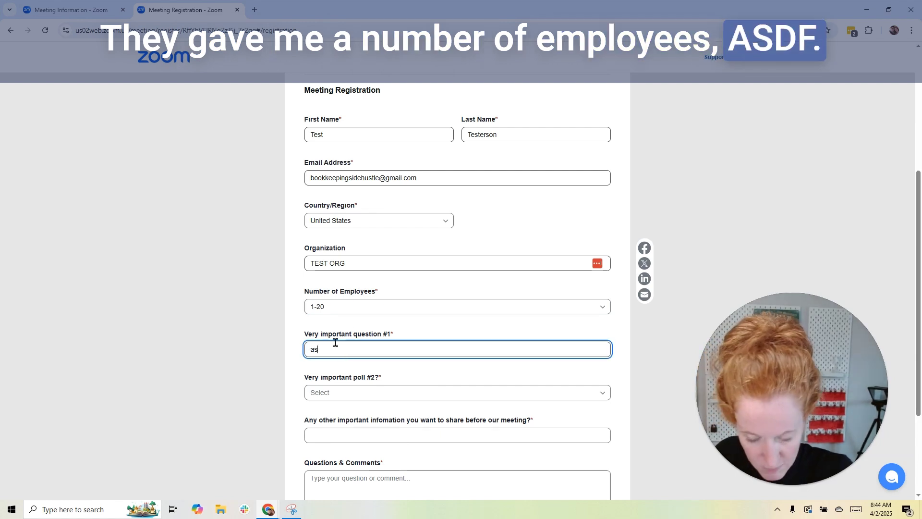
{"action": "type", "text": "asdfg"}
{"action": "key", "text": "BackSpace"}
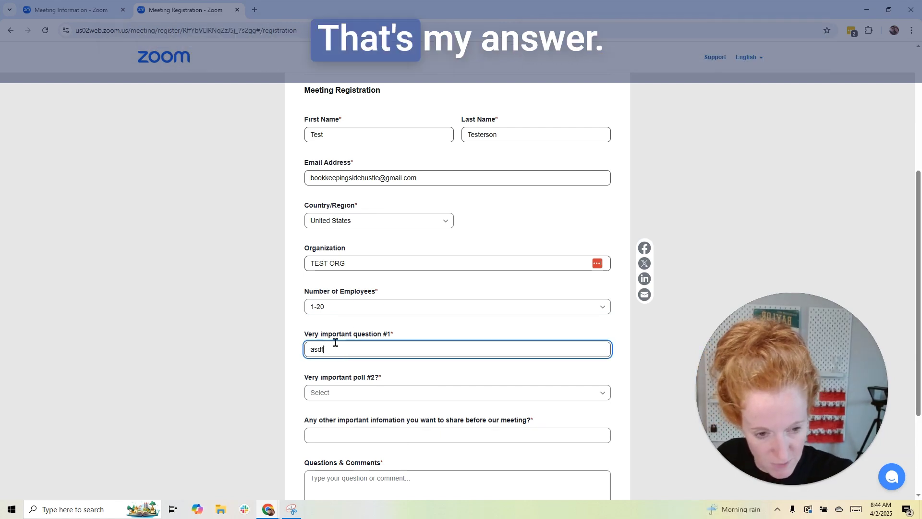
{"action": "left_click", "coordinate": [354, 391]}
{"action": "scroll", "coordinate": [367, 373], "scroll_direction": "down", "scroll_amount": 2}
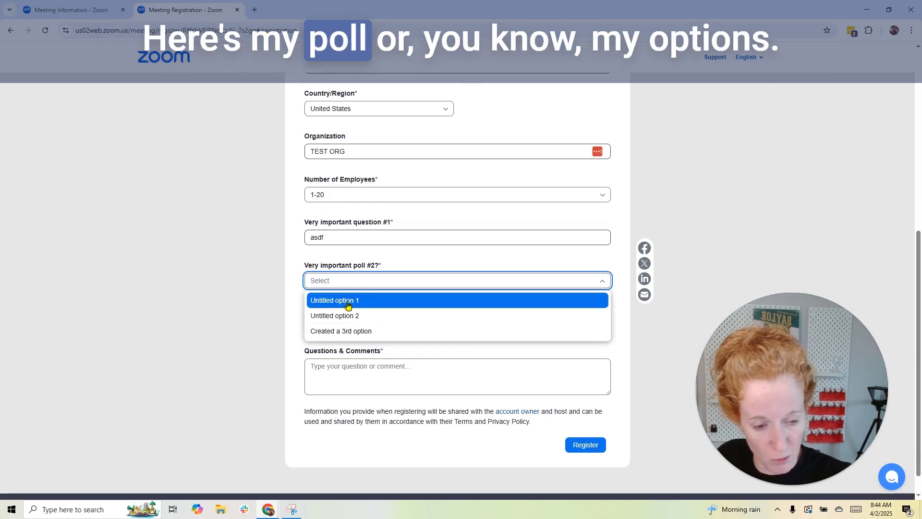
{"action": "left_click", "coordinate": [350, 299]}
{"action": "left_click", "coordinate": [350, 323]}
{"action": "type", "text": "asd"}
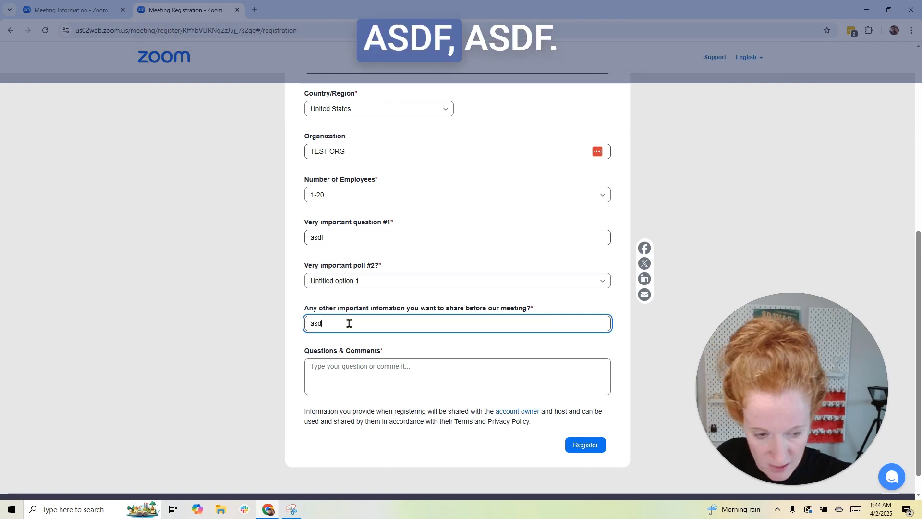
{"action": "type", "text": "sdf"}
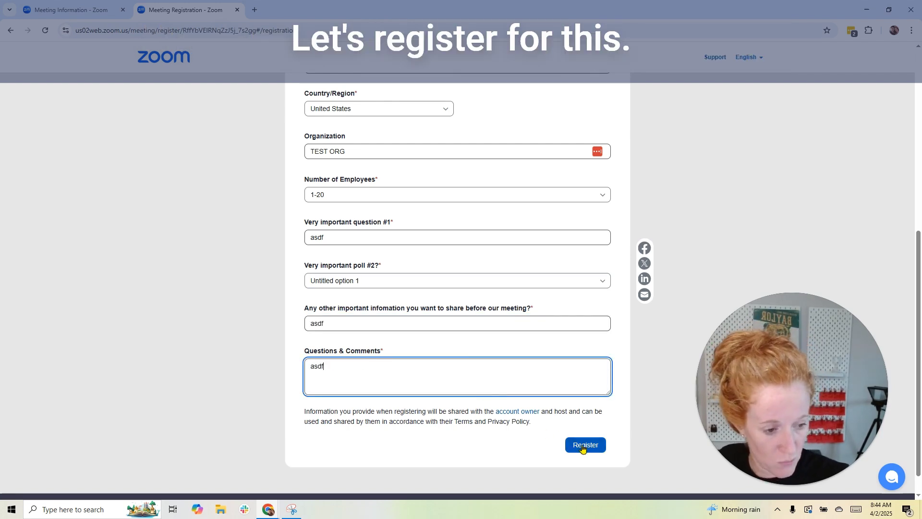
{"action": "left_click", "coordinate": [582, 445]}
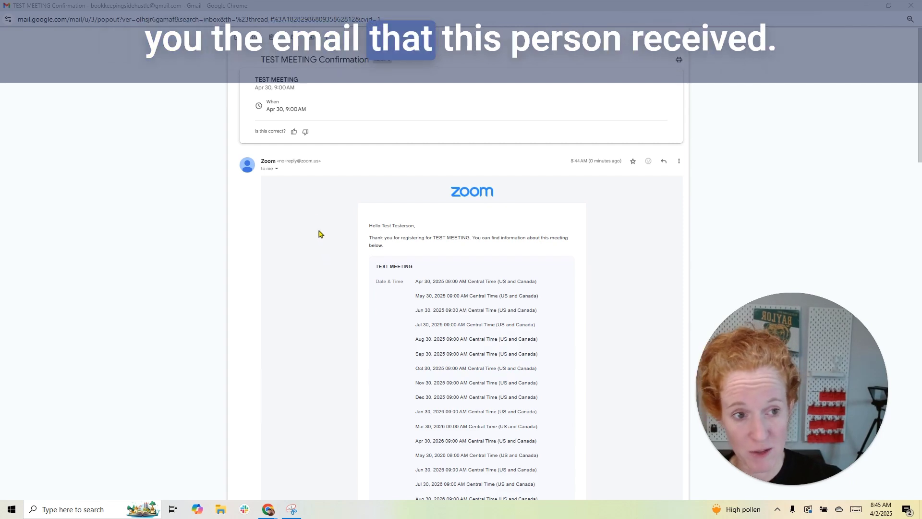
Read down the Zoom confirmation email and close its window with Ctrl+W.
{"action": "scroll", "coordinate": [322, 242], "scroll_direction": "down", "scroll_amount": 16}
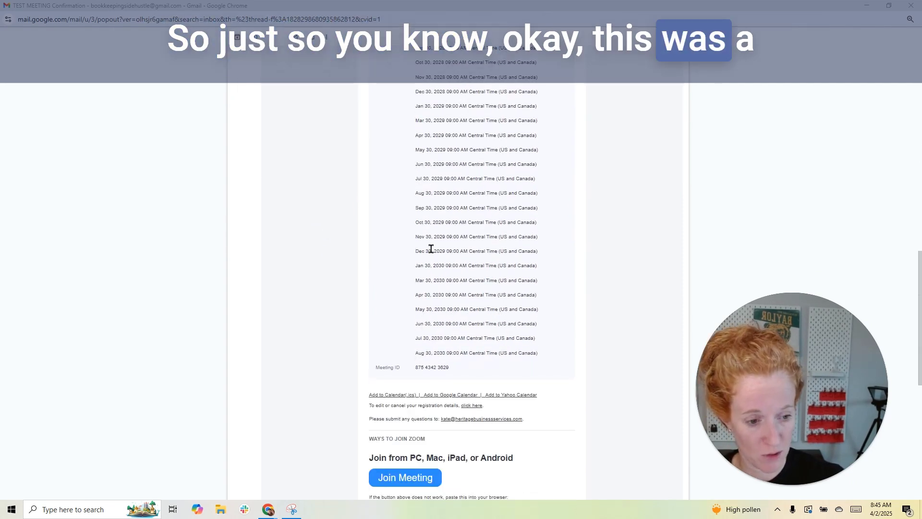
{"action": "scroll", "coordinate": [428, 249], "scroll_direction": "down", "scroll_amount": 2}
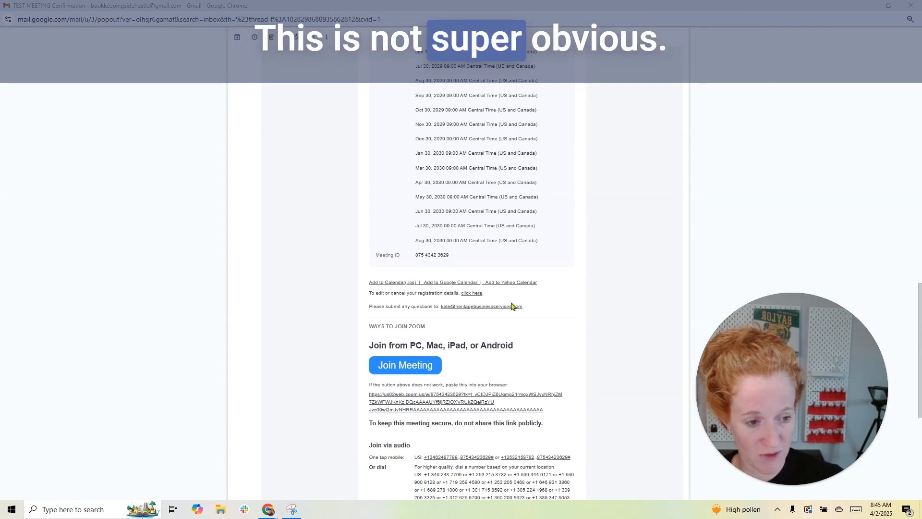
{"action": "scroll", "coordinate": [435, 286], "scroll_direction": "down", "scroll_amount": 4}
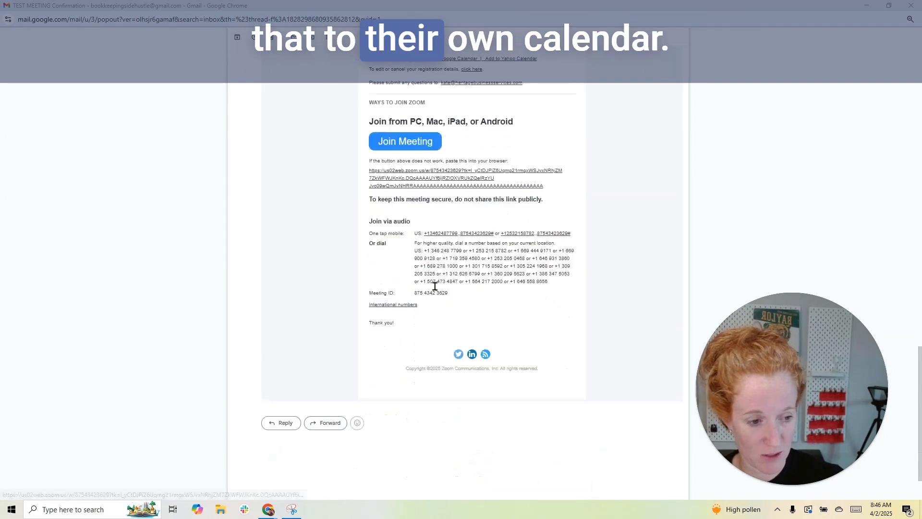
{"action": "key", "text": "ctrl+w"}
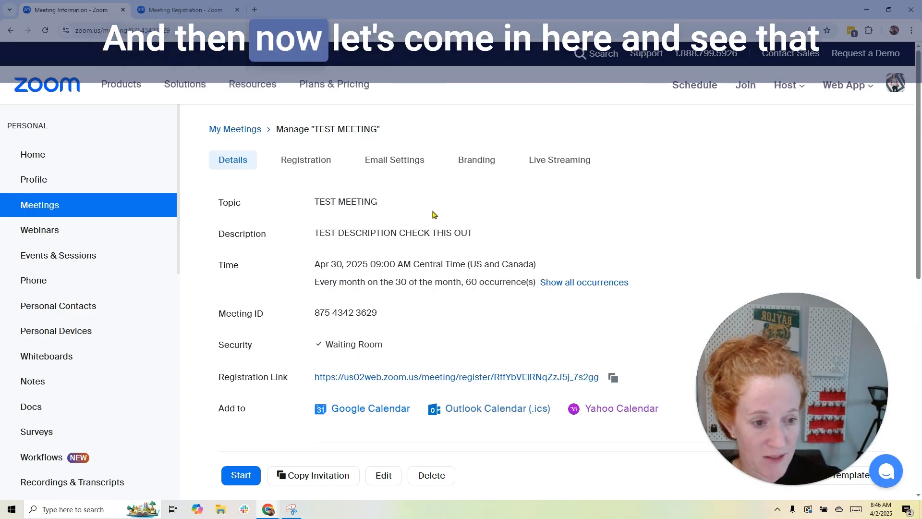
Check the registrant list on the Registration tab, confirming one registrant, then close it.
{"action": "left_click", "coordinate": [307, 160]}
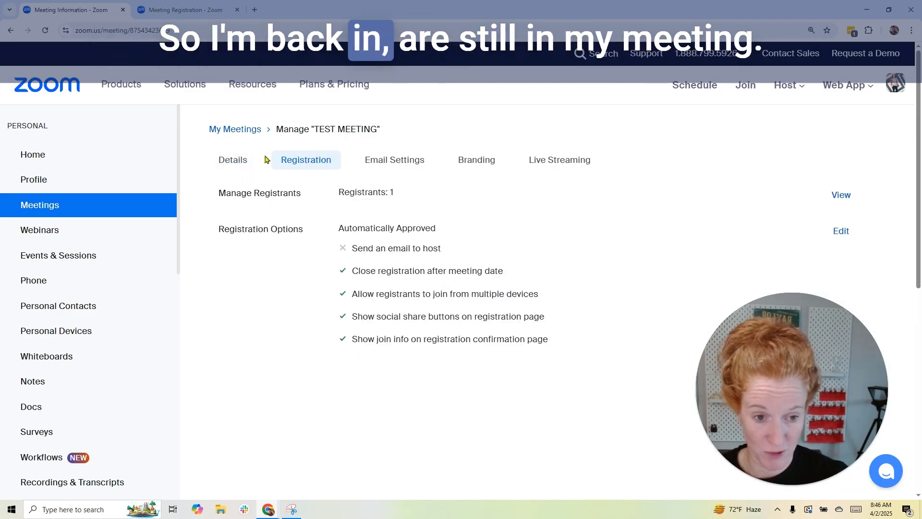
{"action": "left_click", "coordinate": [841, 196]}
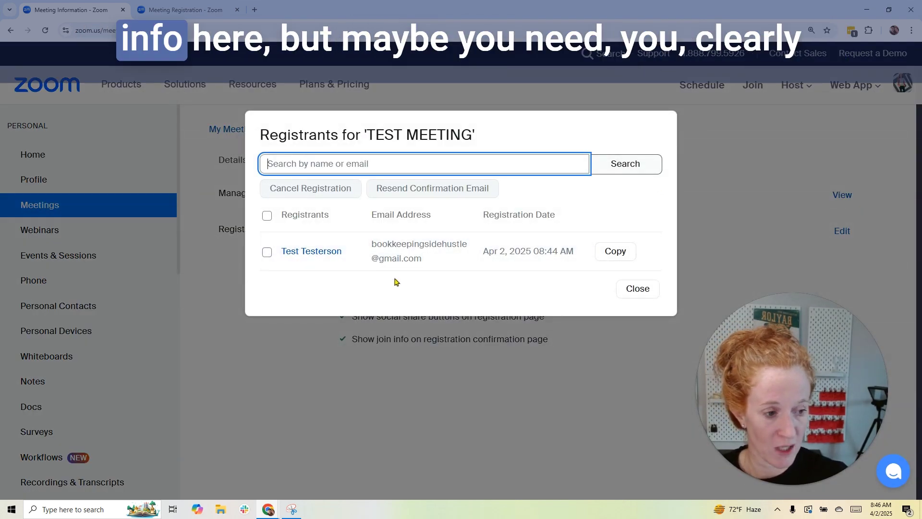
{"action": "left_click", "coordinate": [638, 288]}
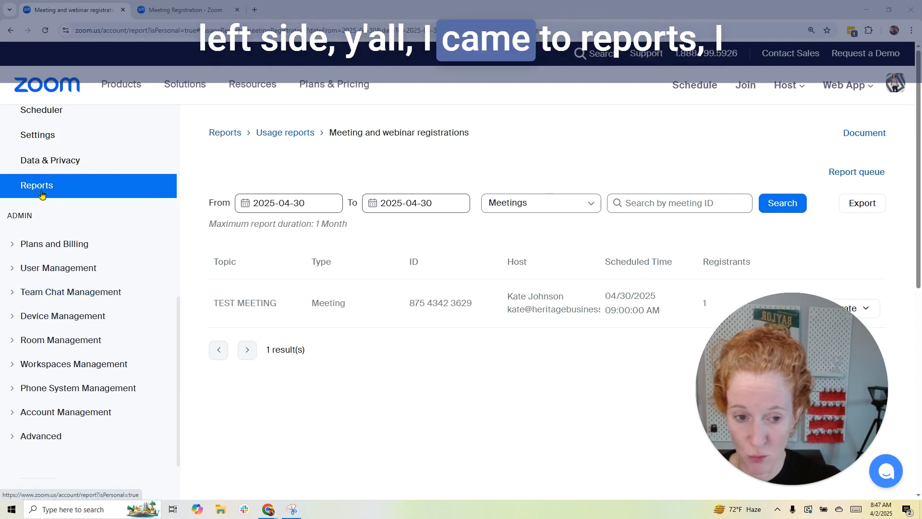
Filter the Meeting and webinar registrations report to 2025-04-30 and generate an All registrants report.
{"action": "left_click", "coordinate": [292, 139]}
{"action": "left_click", "coordinate": [282, 313]}
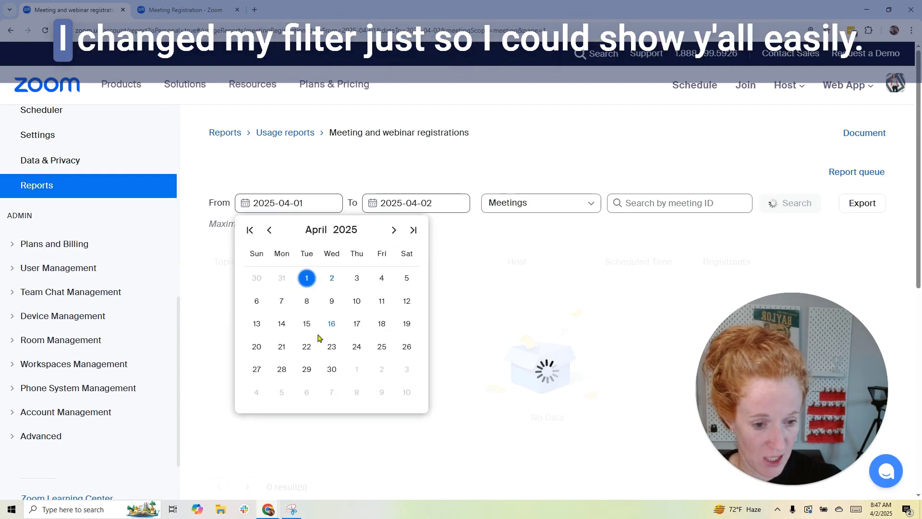
{"action": "left_click", "coordinate": [332, 373]}
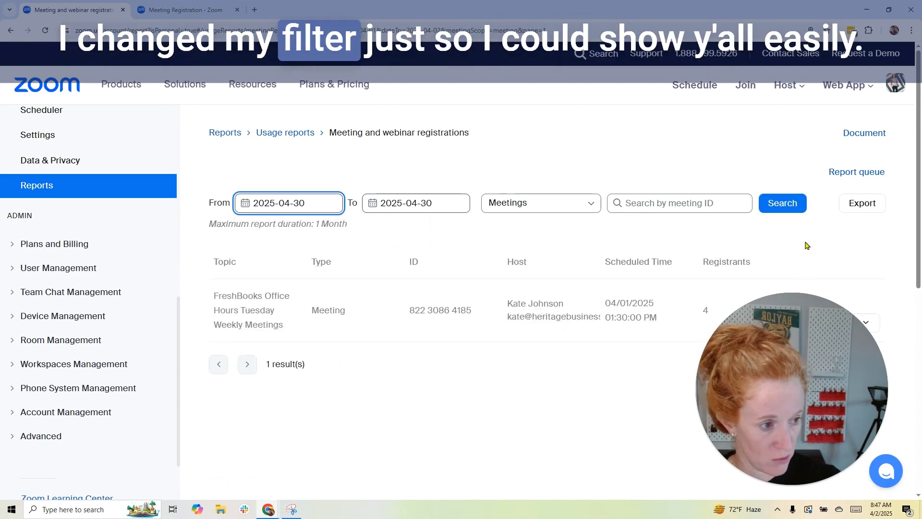
{"action": "left_click", "coordinate": [780, 205]}
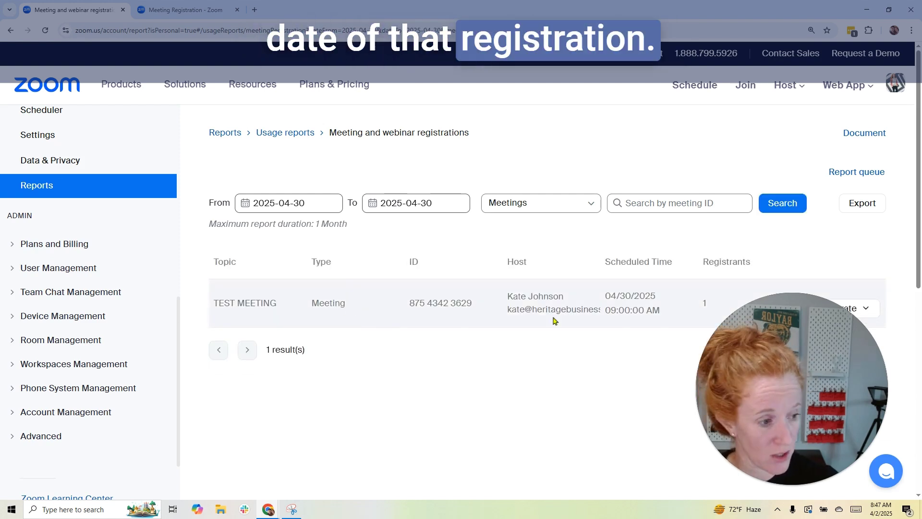
{"action": "left_click", "coordinate": [858, 316]}
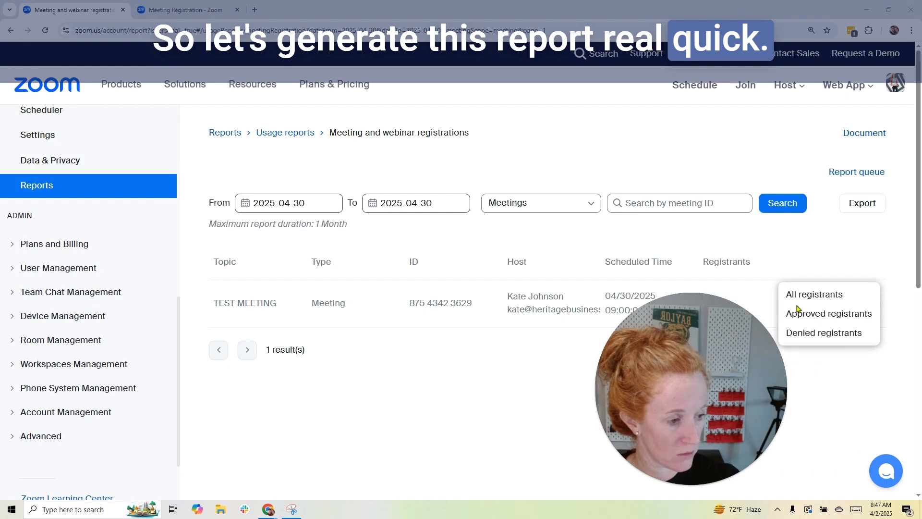
{"action": "left_click", "coordinate": [814, 294]}
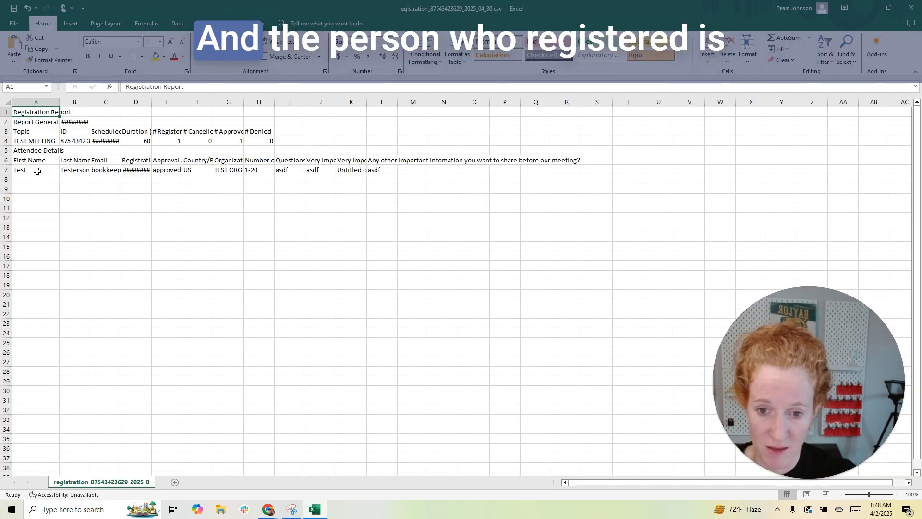
Review row 7's registration answers in Excel: TEST ORG, 1-20 employees, asdf, and poll answer Untitled option 1.
{"action": "key", "text": "Right"}
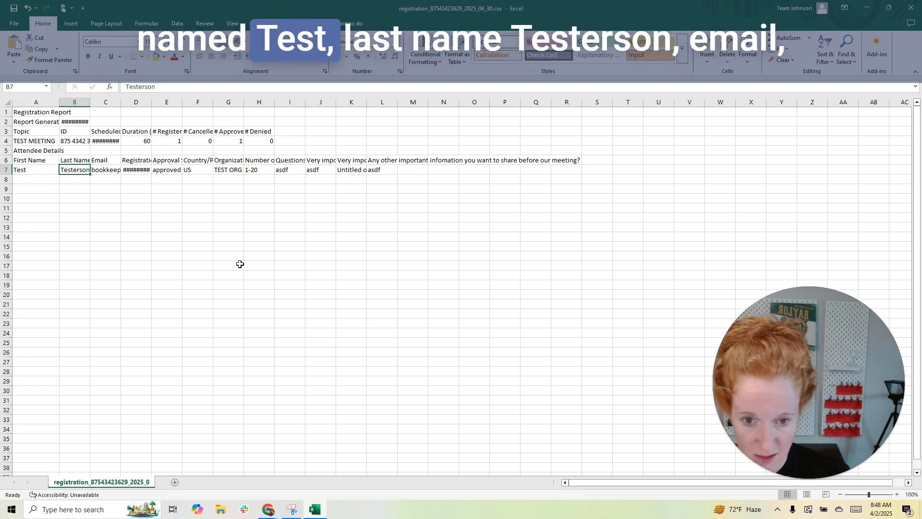
{"action": "key", "text": "Right"}
{"action": "key", "text": "Right"}
{"action": "key", "text": "Right"}
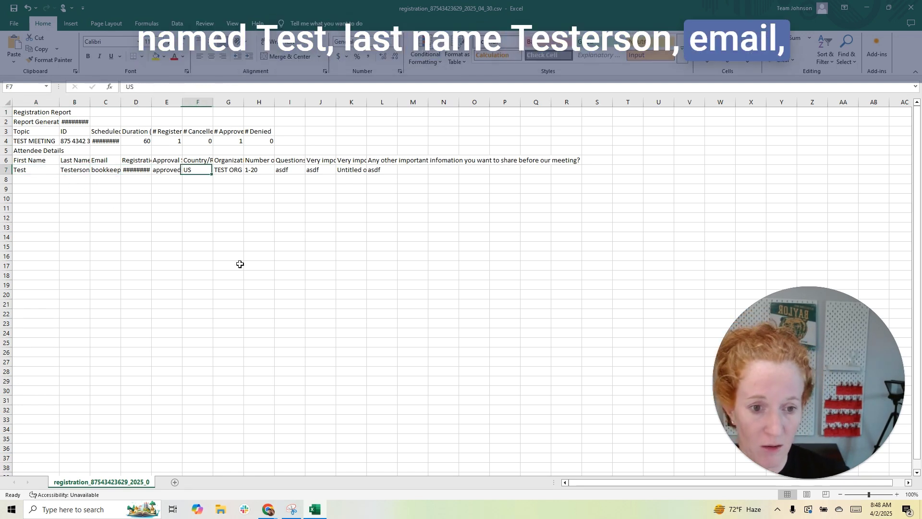
{"action": "key", "text": "Right"}
{"action": "key", "text": "Right"}
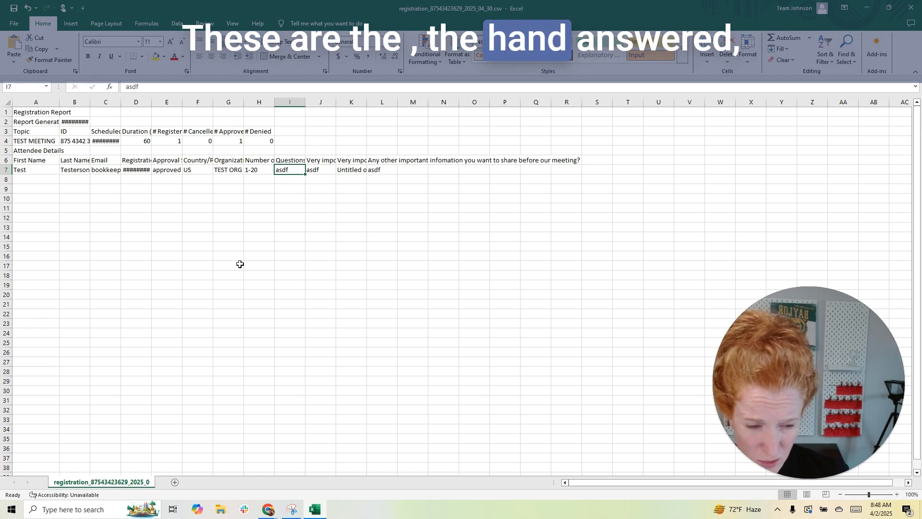
{"action": "key", "text": "Right"}
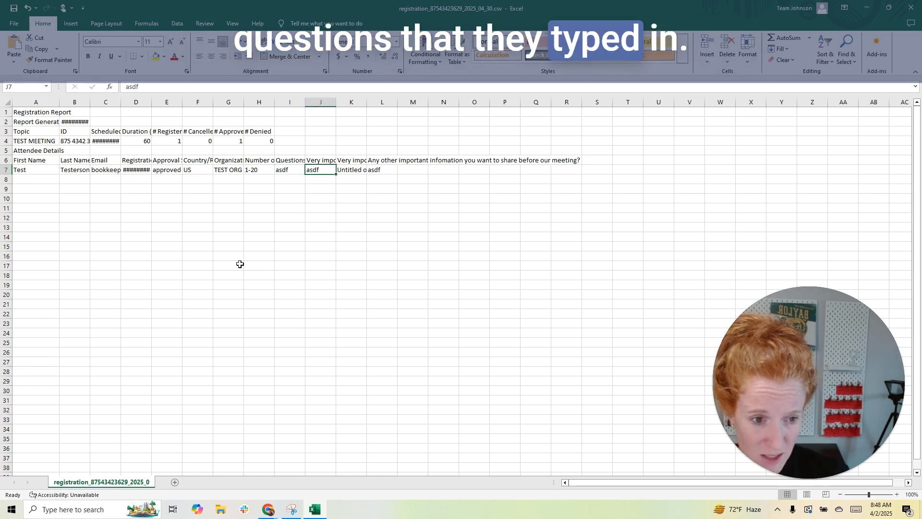
{"action": "key", "text": "Right"}
{"action": "key", "text": "Up"}
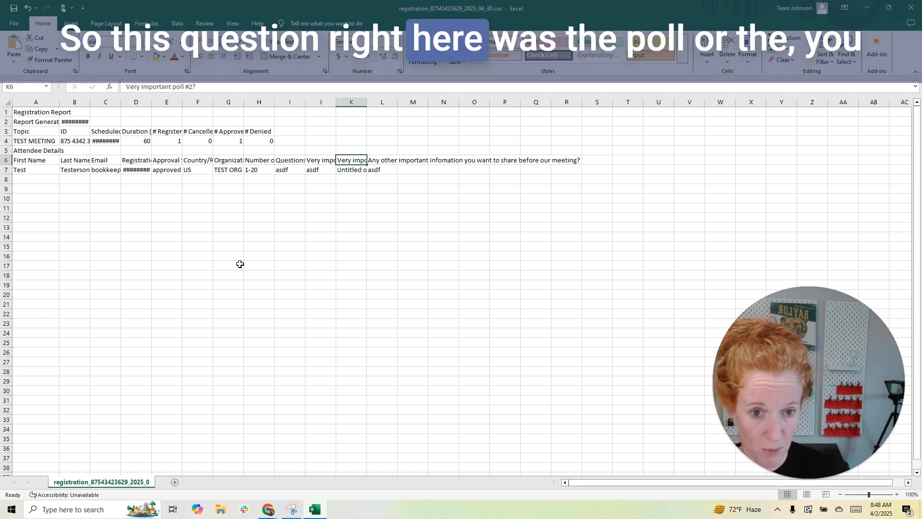
{"action": "key", "text": "Down"}
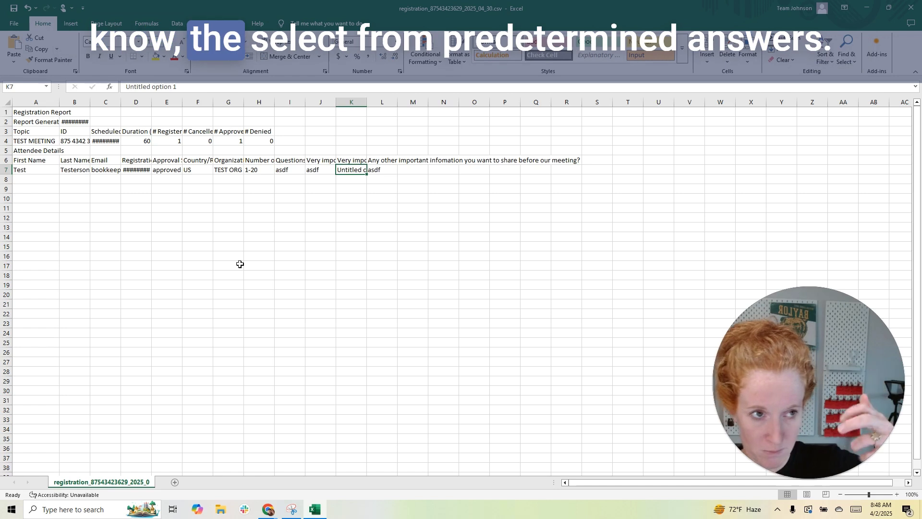